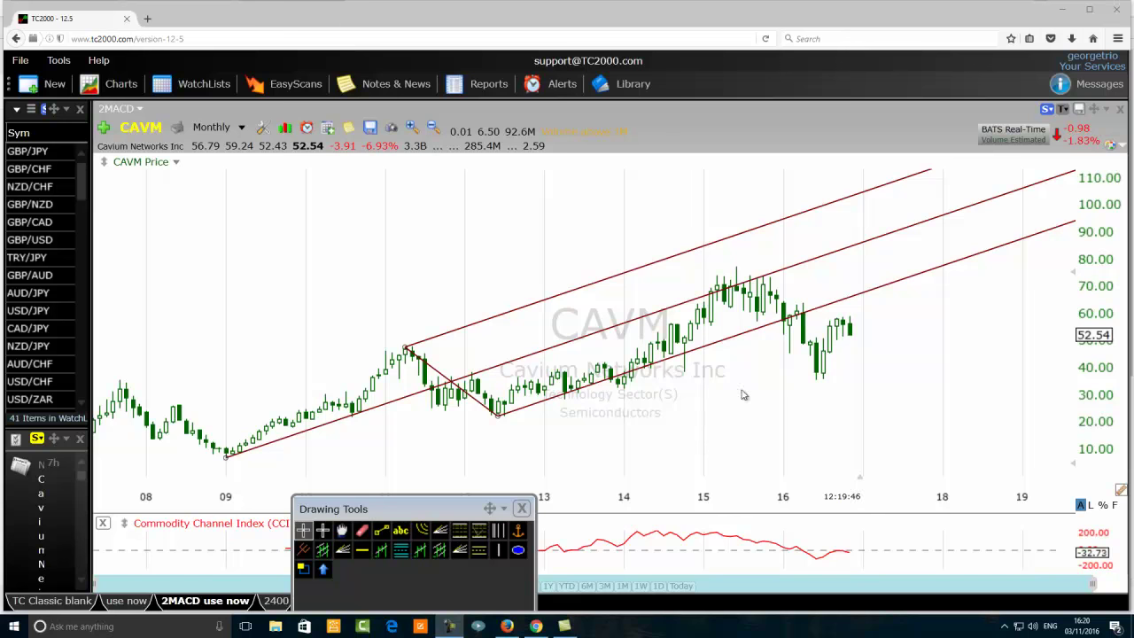
Move the Drawing Tools palette down and left, clear of the CAVM chart
mouse_move(398, 512)
mouse_down()
mouse_move(288, 561)
mouse_move(301, 546)
mouse_up()
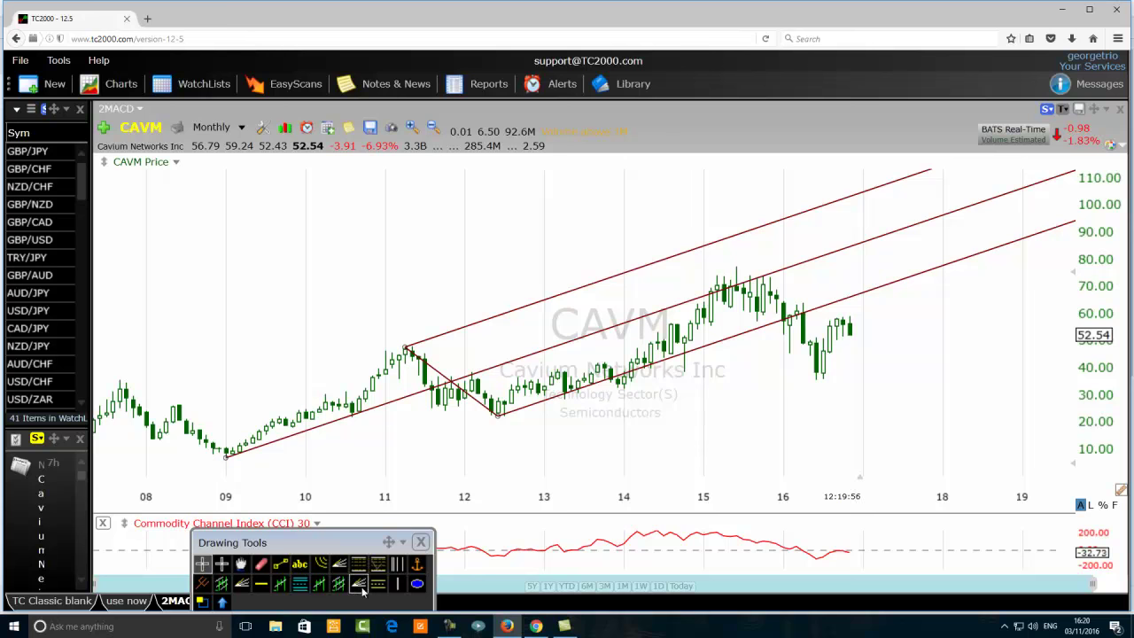
Draw green ellipses on the 2009 low, the 2011 high and the 2012 low
click(418, 585)
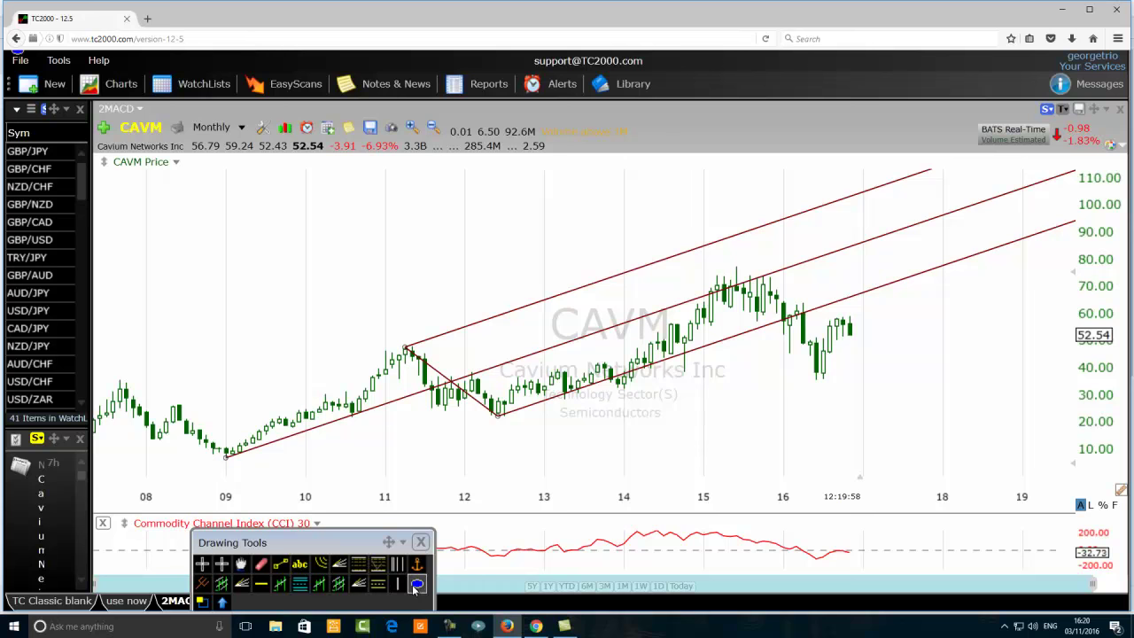
drag(226, 454, 206, 471)
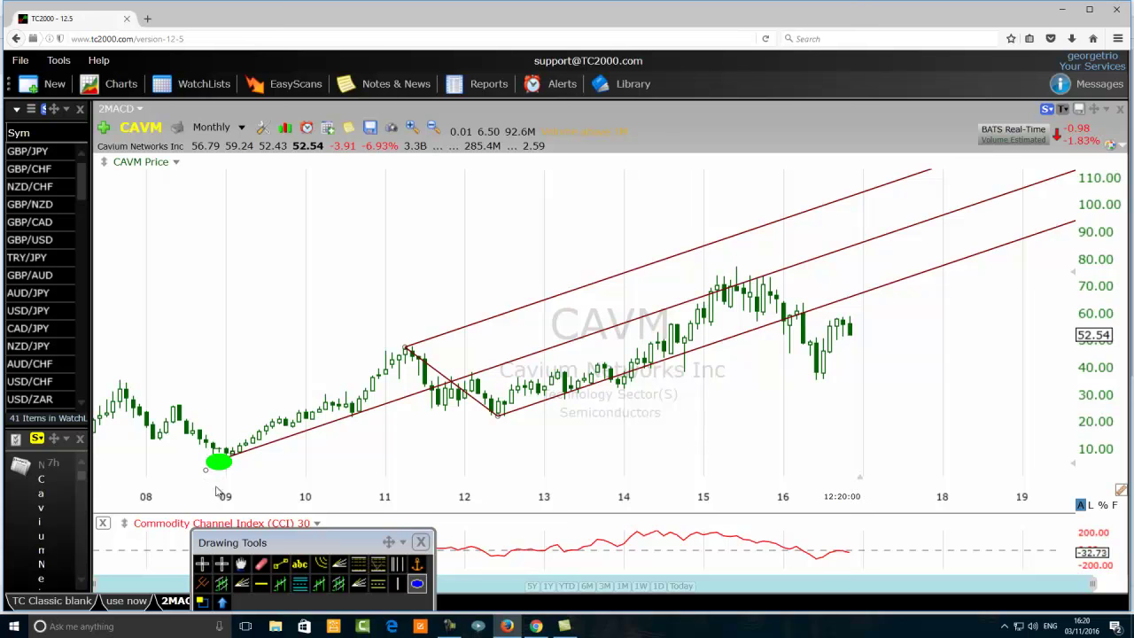
click(417, 584)
mouse_move(404, 314)
mouse_down()
mouse_move(398, 338)
mouse_move(410, 315)
mouse_move(425, 314)
mouse_up()
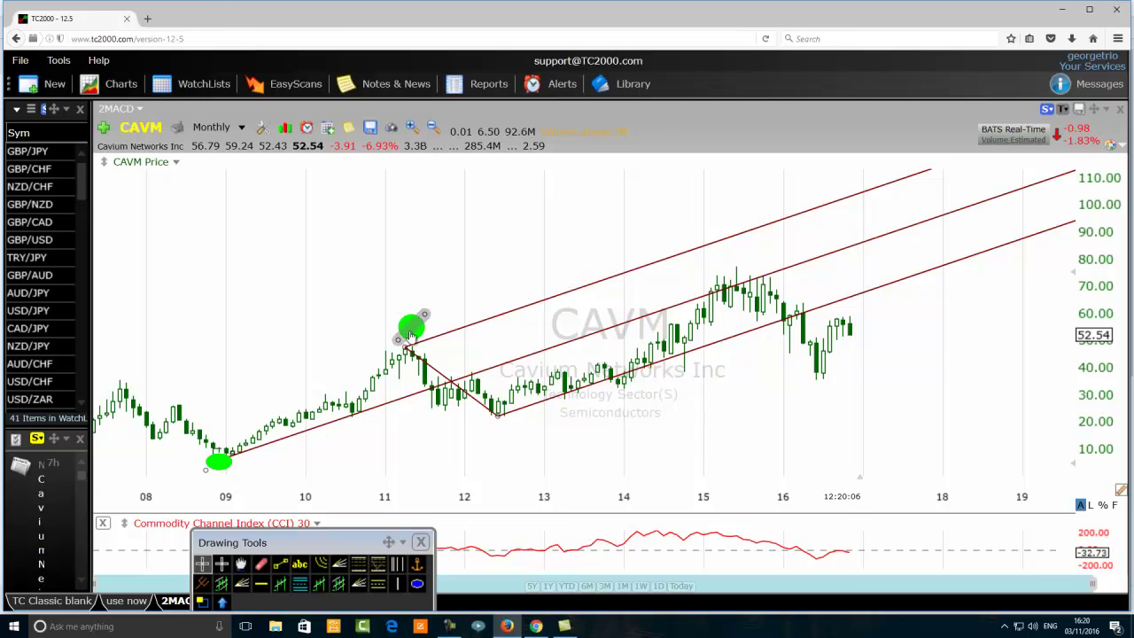
click(417, 583)
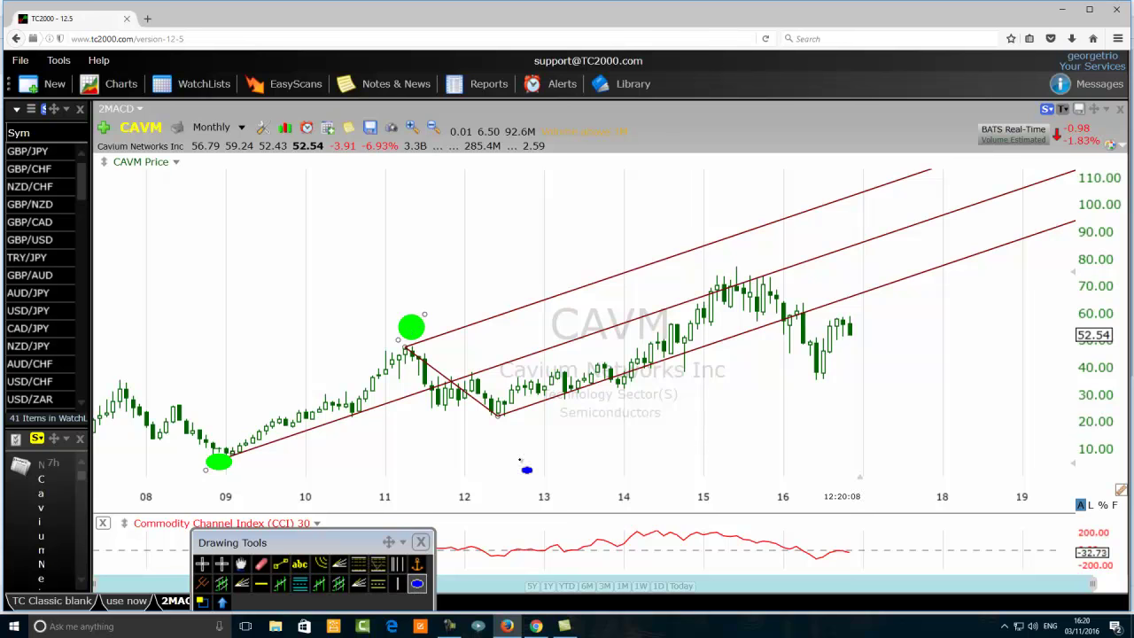
drag(531, 414, 498, 431)
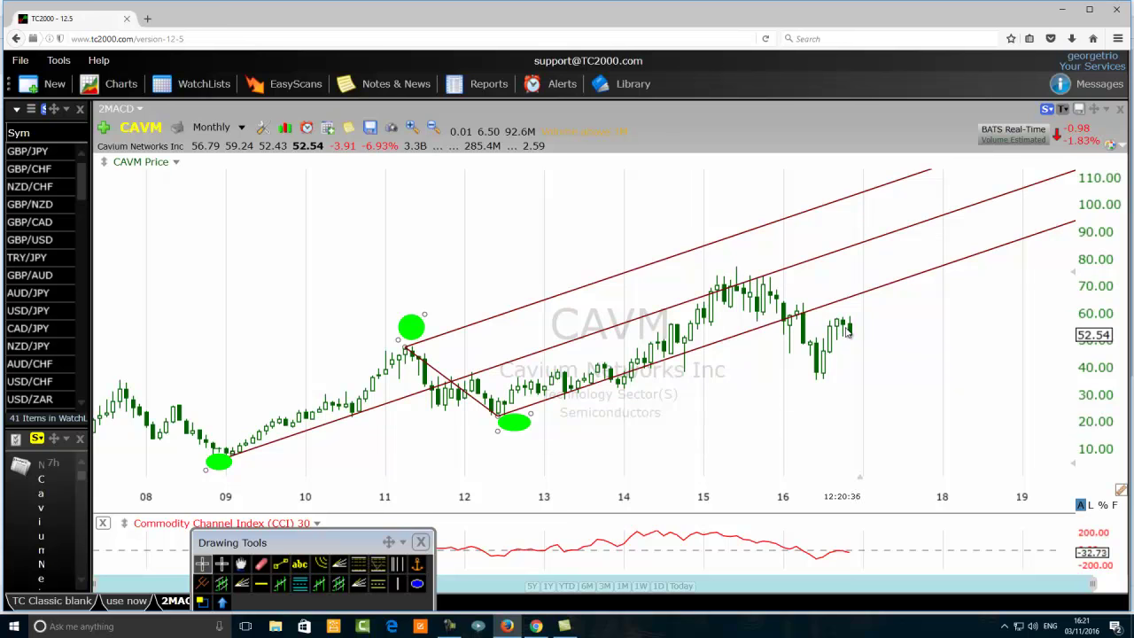
Draw blue trendlines from the 2015 high down to the 2016 low and back up to the recent high
click(281, 568)
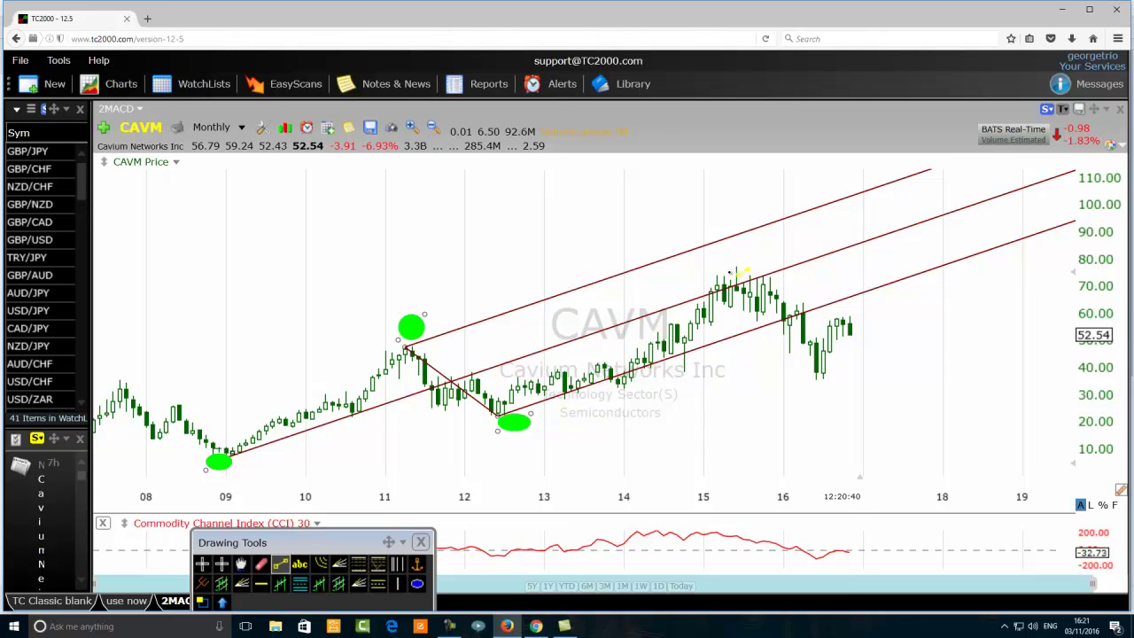
drag(732, 271, 828, 381)
click(279, 567)
mouse_move(829, 381)
mouse_down()
mouse_move(849, 316)
mouse_move(838, 314)
mouse_up()
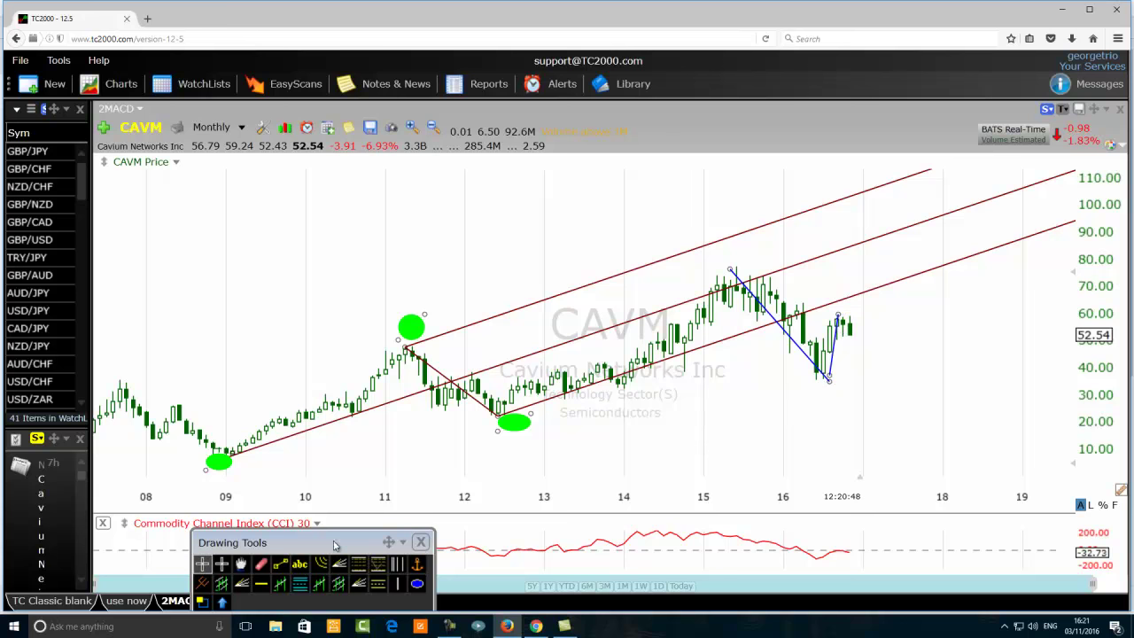
drag(326, 551, 245, 574)
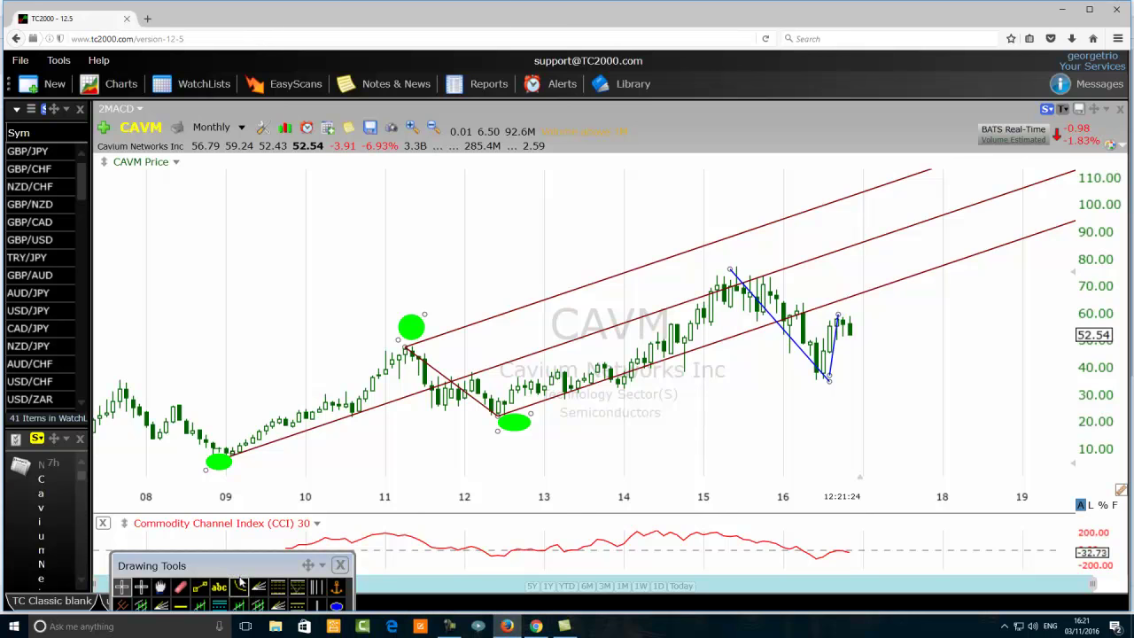
Place a green horizontal resistance line across the chart at 59.70
drag(232, 566, 268, 502)
click(216, 543)
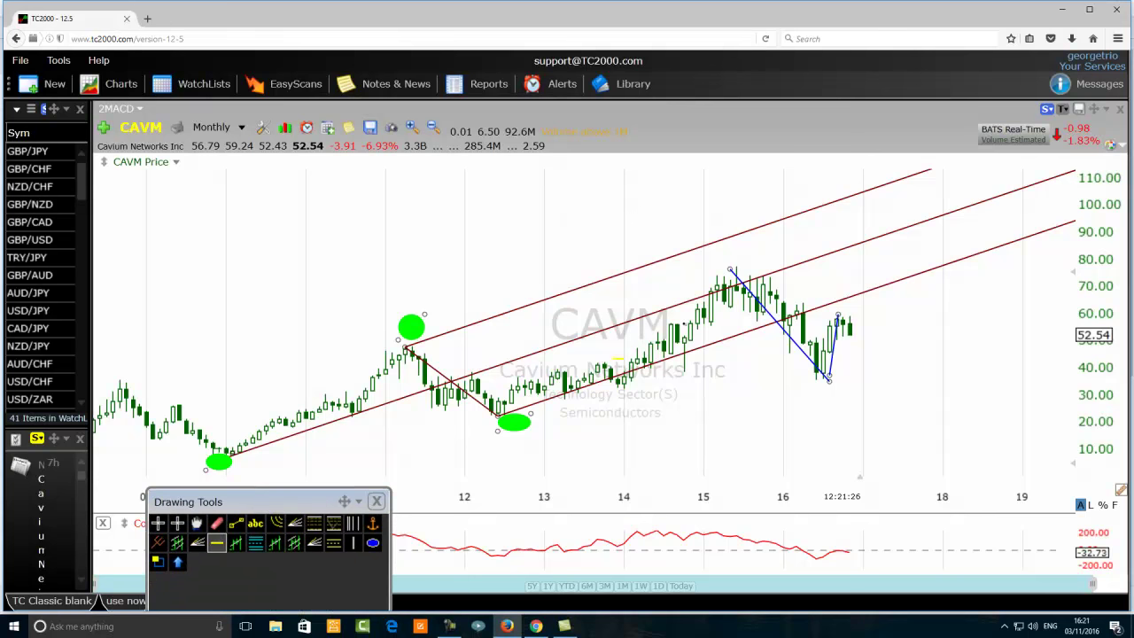
click(839, 316)
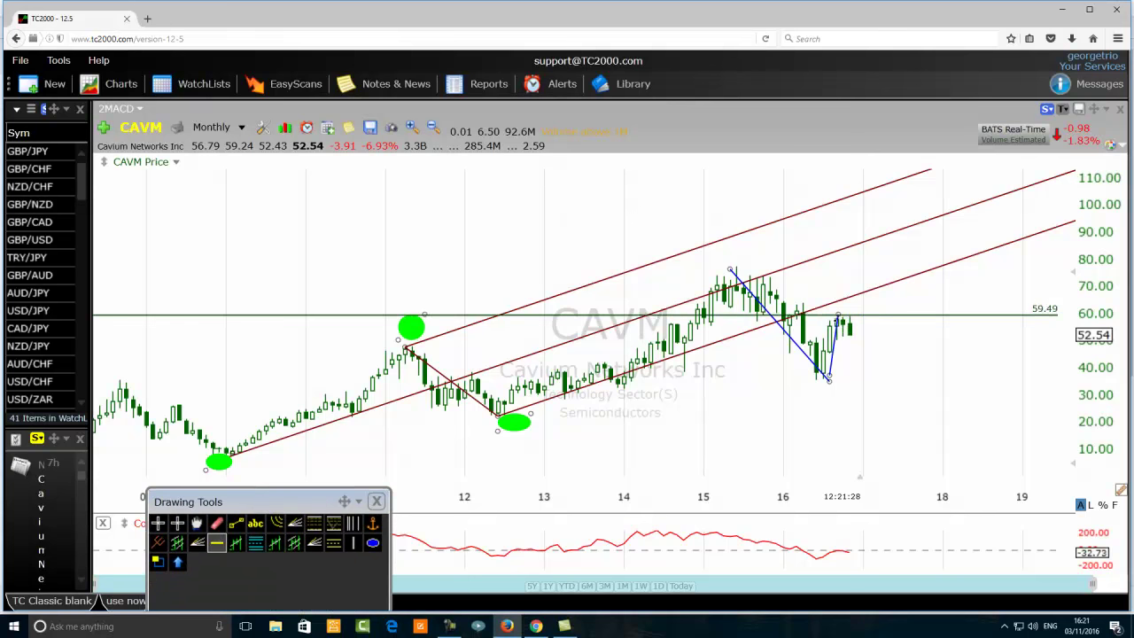
drag(839, 315, 839, 313)
Draw a large green ellipse over the latest candles above the line
key(Escape)
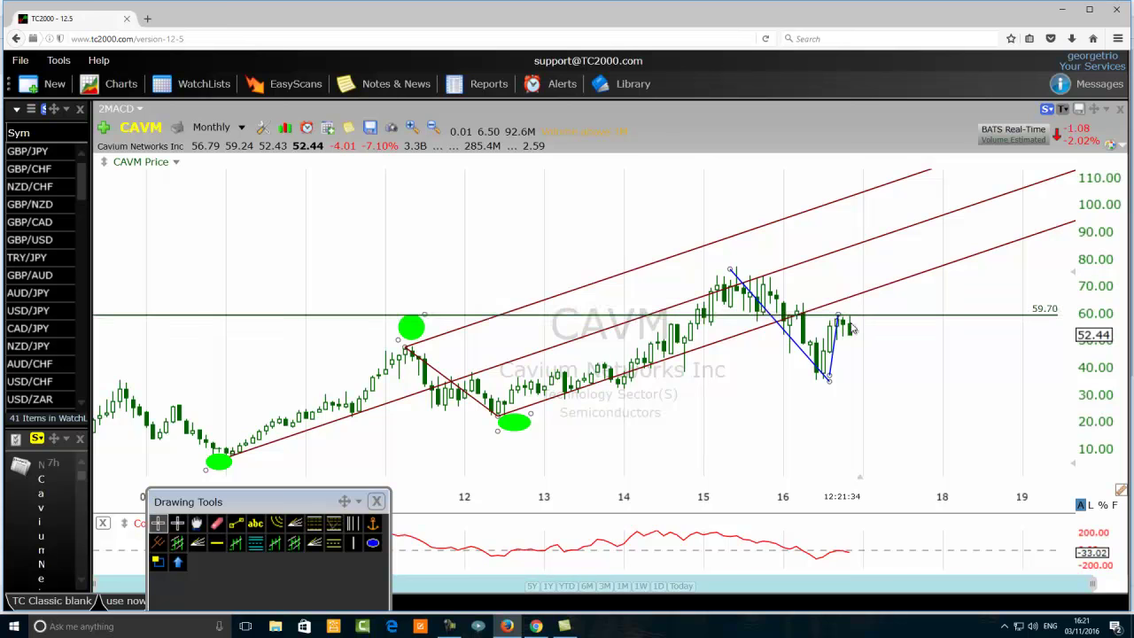
click(372, 543)
mouse_move(838, 291)
mouse_down()
mouse_move(862, 259)
mouse_move(822, 314)
mouse_up()
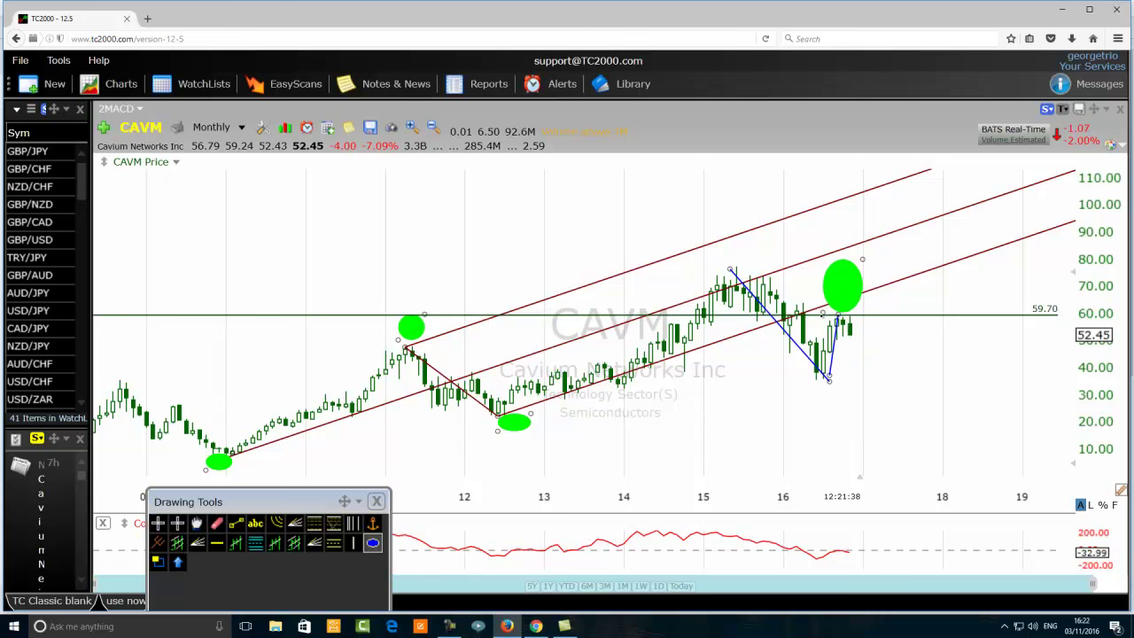
click(243, 129)
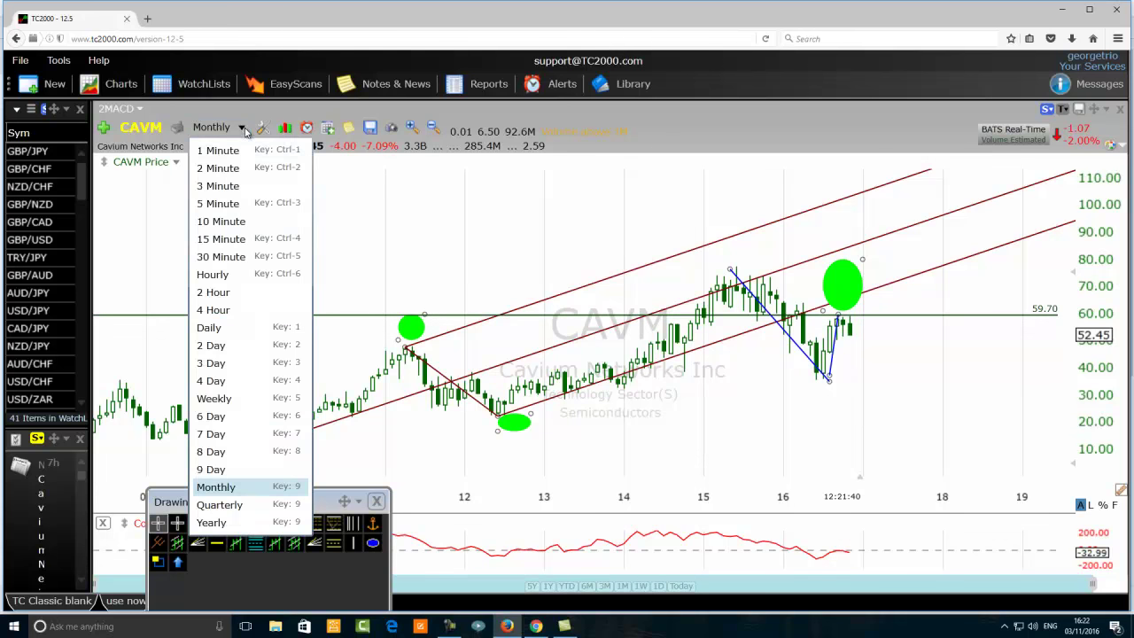
click(218, 239)
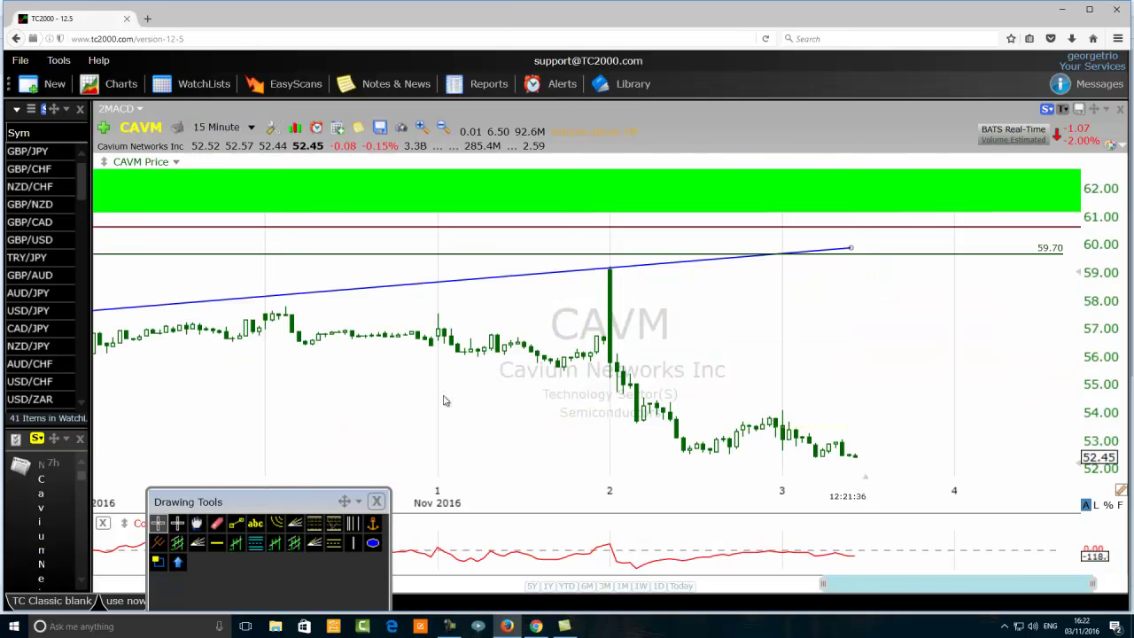
scroll(405, 385, down, 3)
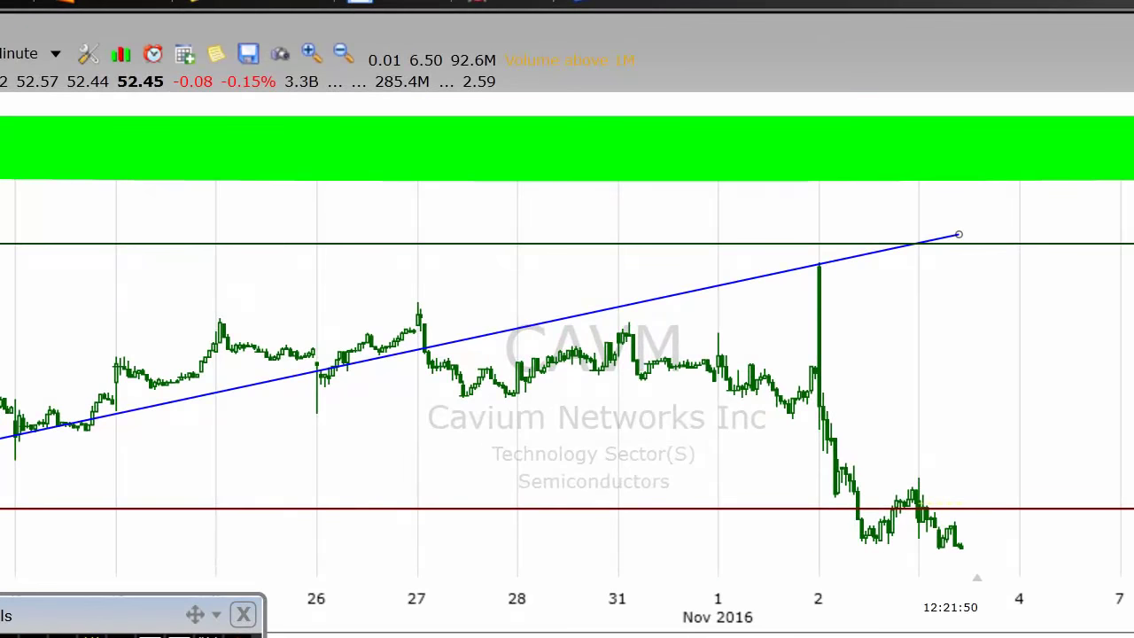
click(56, 58)
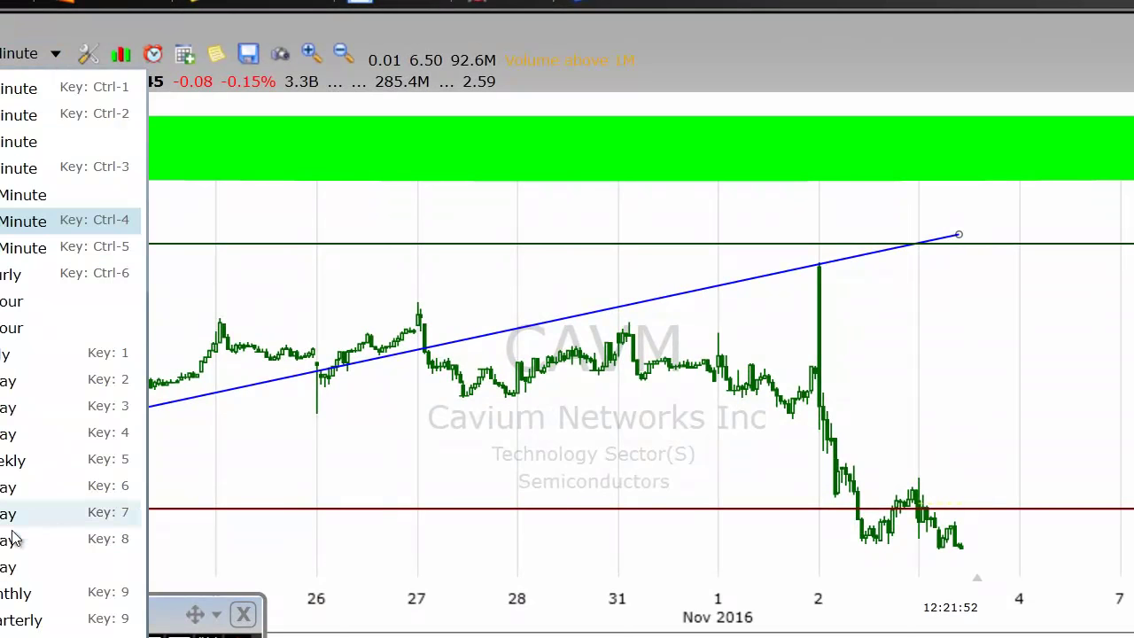
click(16, 593)
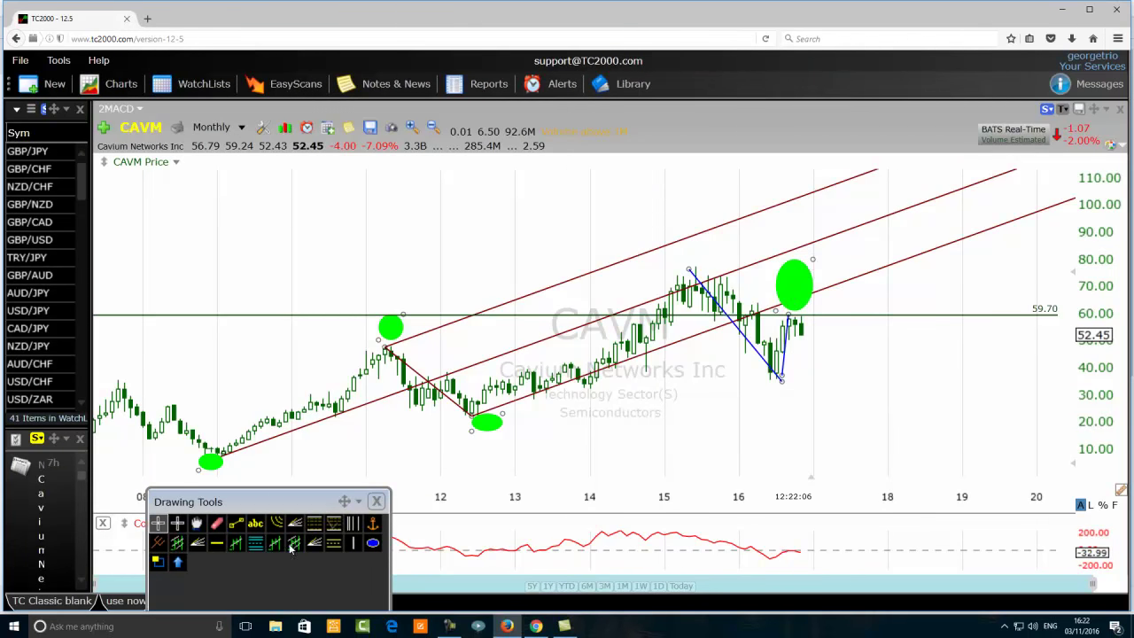
Erase the 59.70 line, both blue trendlines and the ellipse over the latest candles
click(217, 526)
click(541, 315)
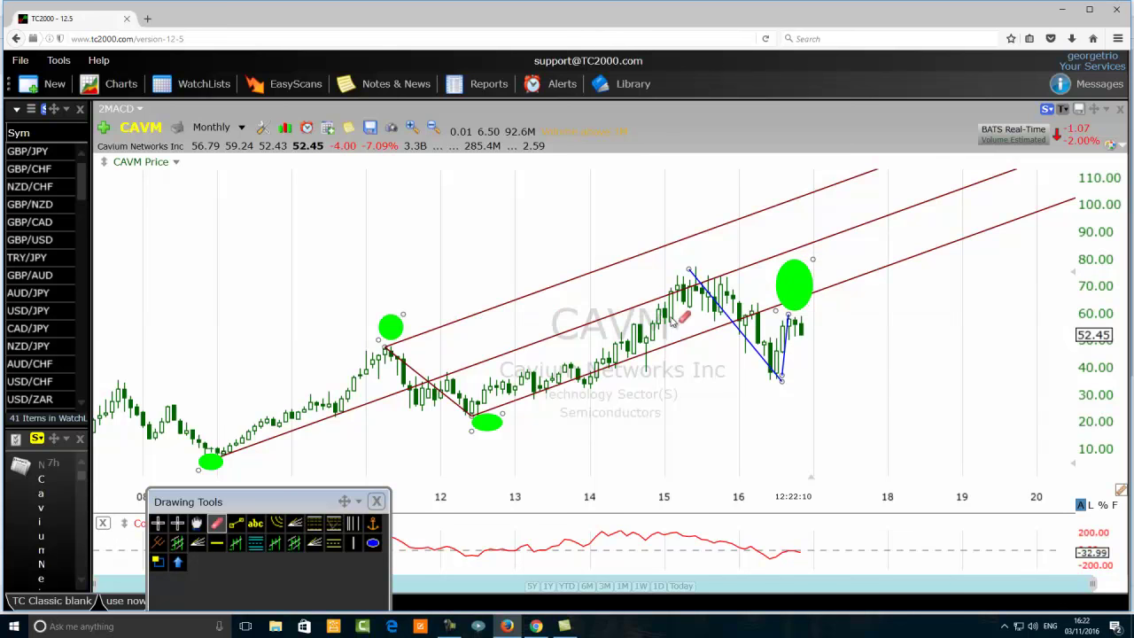
click(785, 363)
click(765, 359)
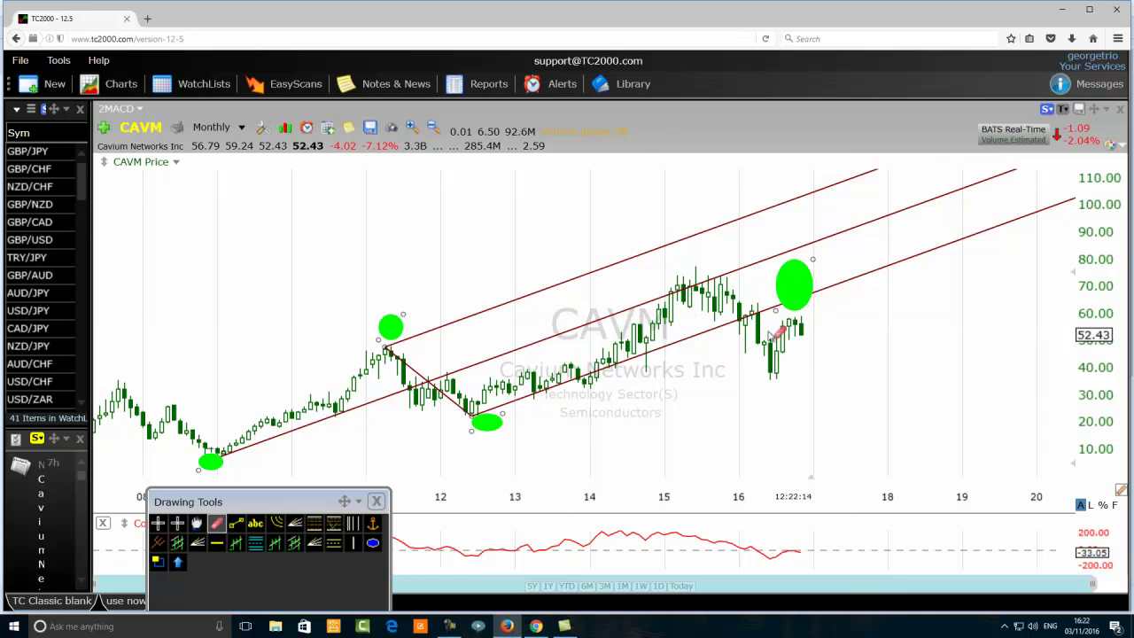
click(790, 289)
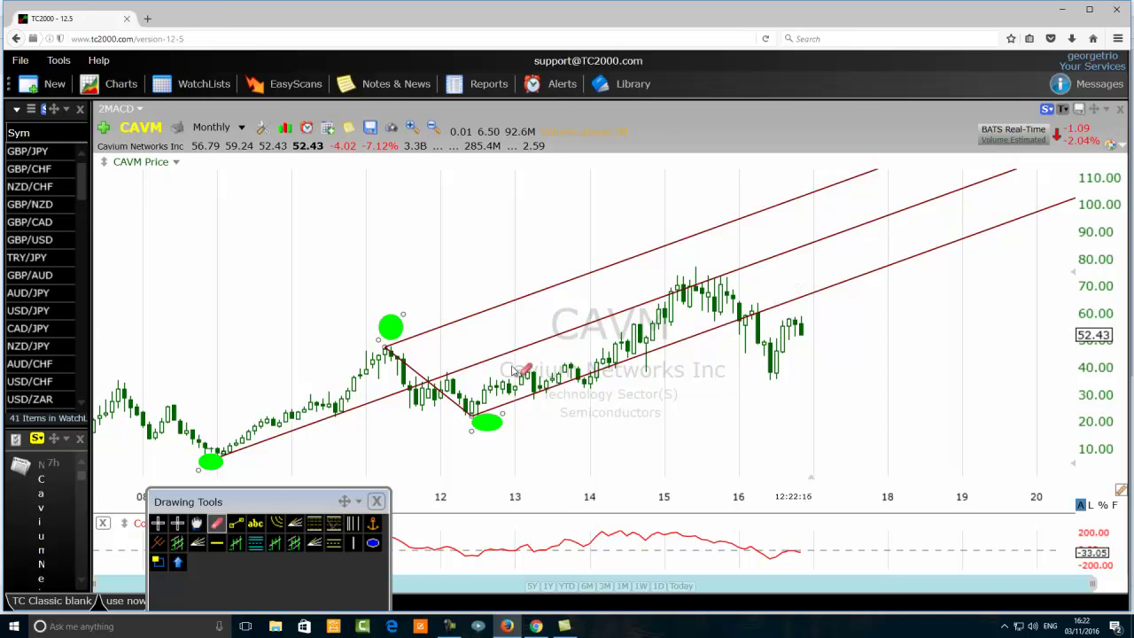
Erase the red pitchfork and move the 2011-high ellipse onto the 2015 high
click(158, 524)
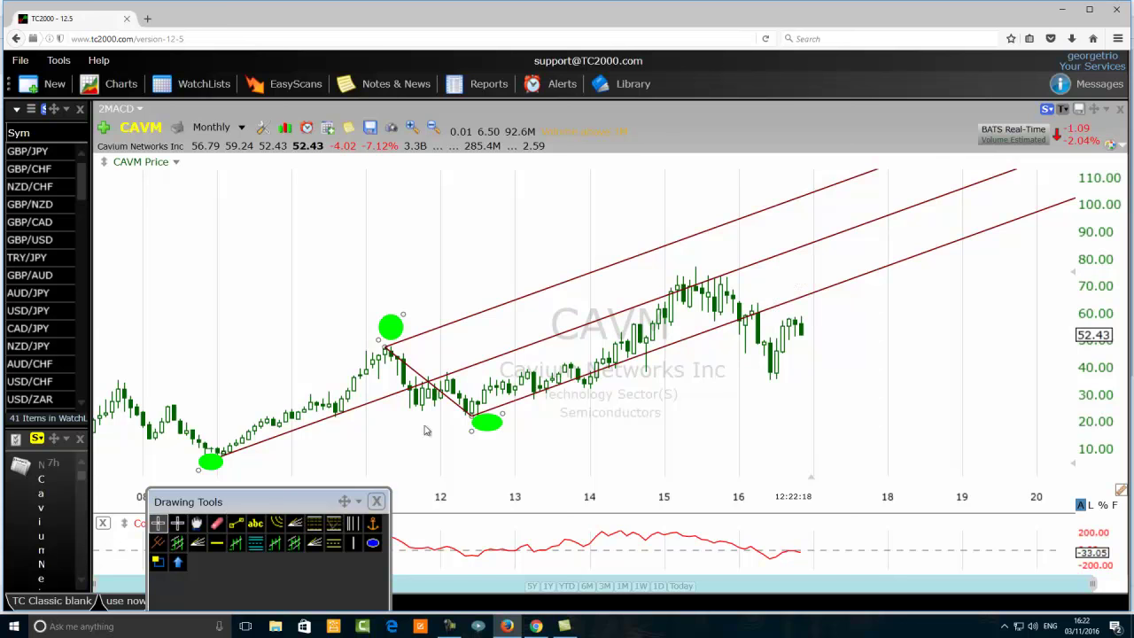
click(216, 522)
click(478, 369)
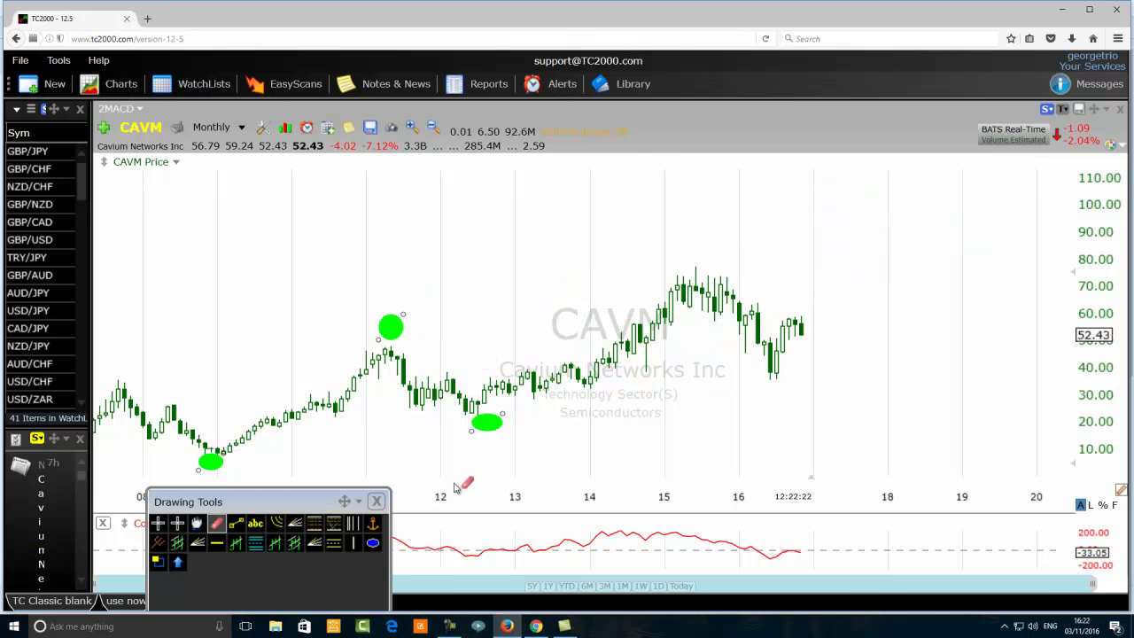
click(159, 523)
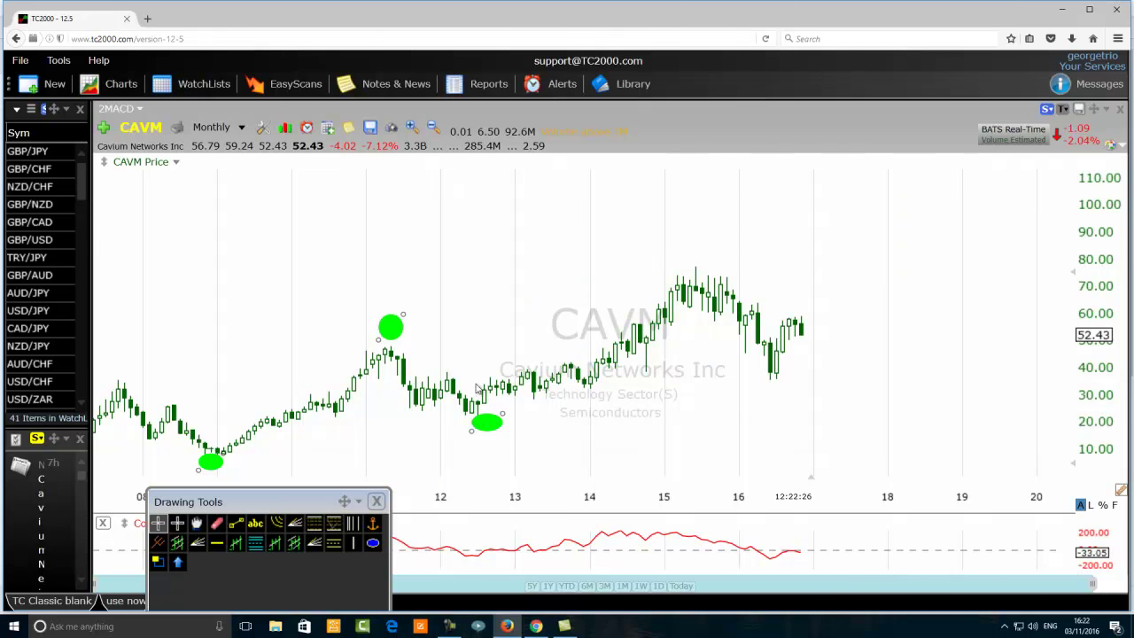
mouse_move(386, 328)
mouse_down()
mouse_move(498, 454)
mouse_move(483, 424)
mouse_move(695, 318)
mouse_move(723, 222)
mouse_up()
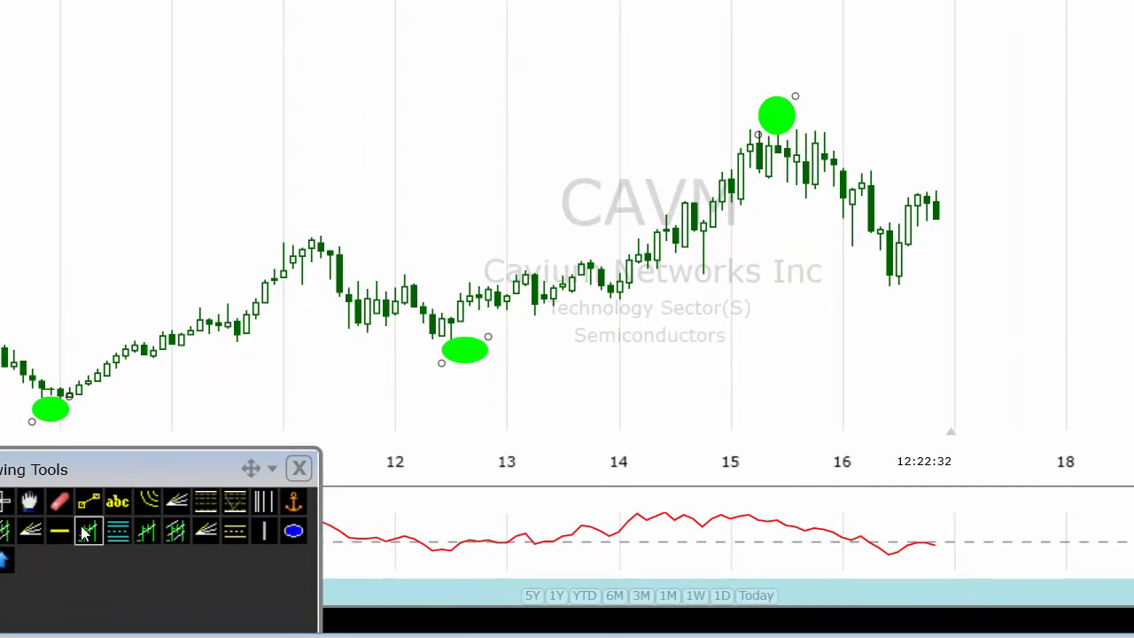
Move the 2009-low ellipse to the 2016 low and fit an Andrew's pitchfork to the pivot ellipses
drag(58, 415, 906, 295)
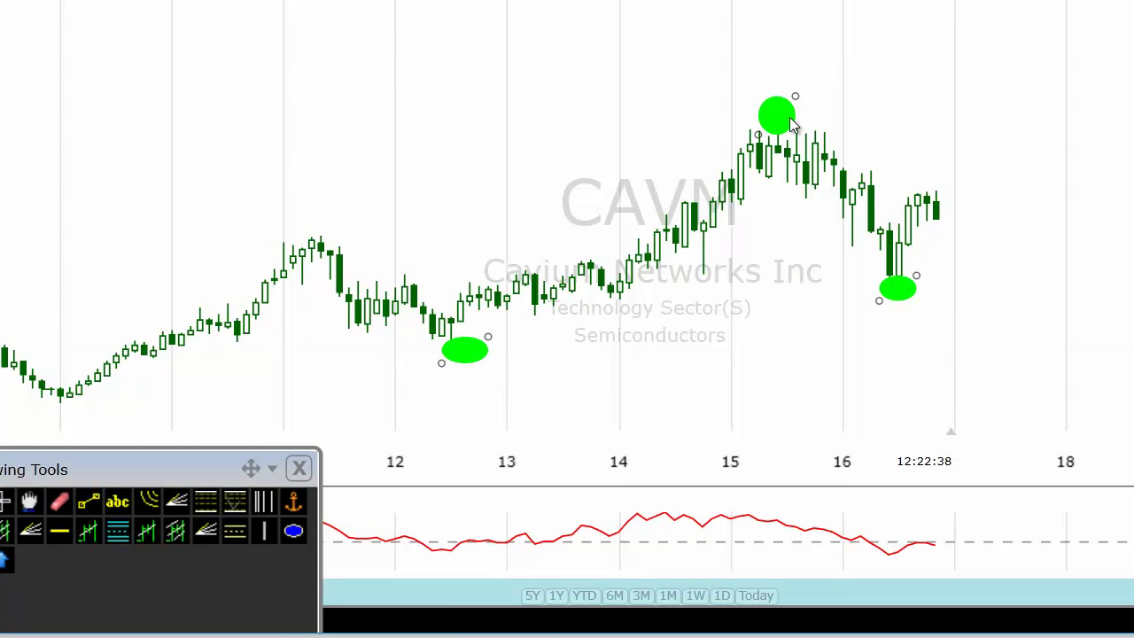
click(266, 503)
drag(862, 144, 861, 102)
drag(752, 257, 483, 422)
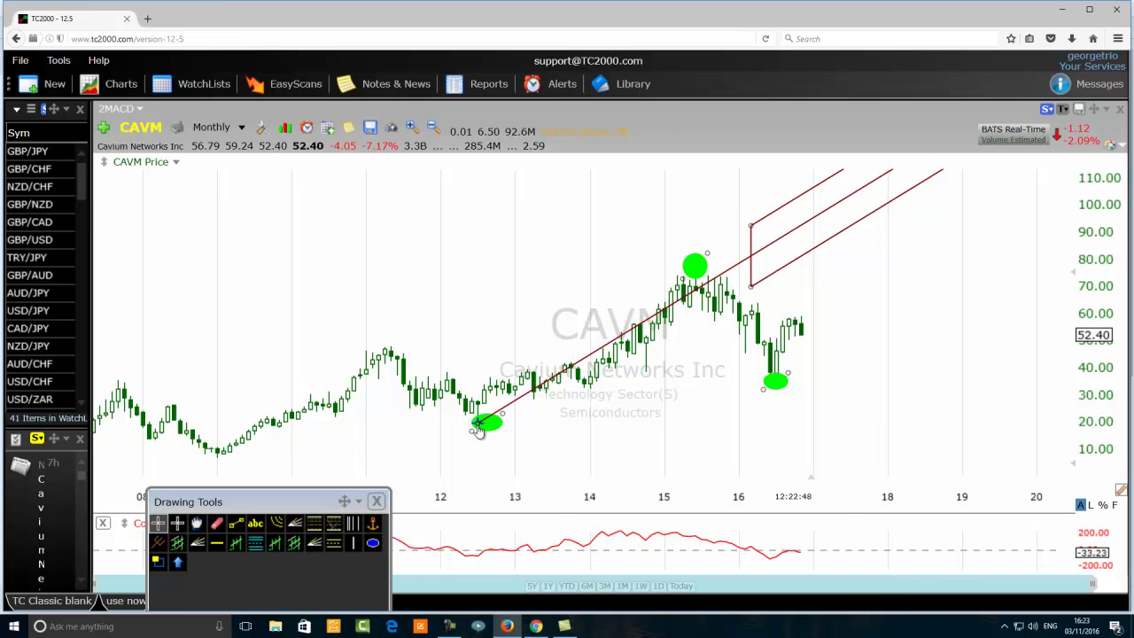
drag(750, 225, 776, 391)
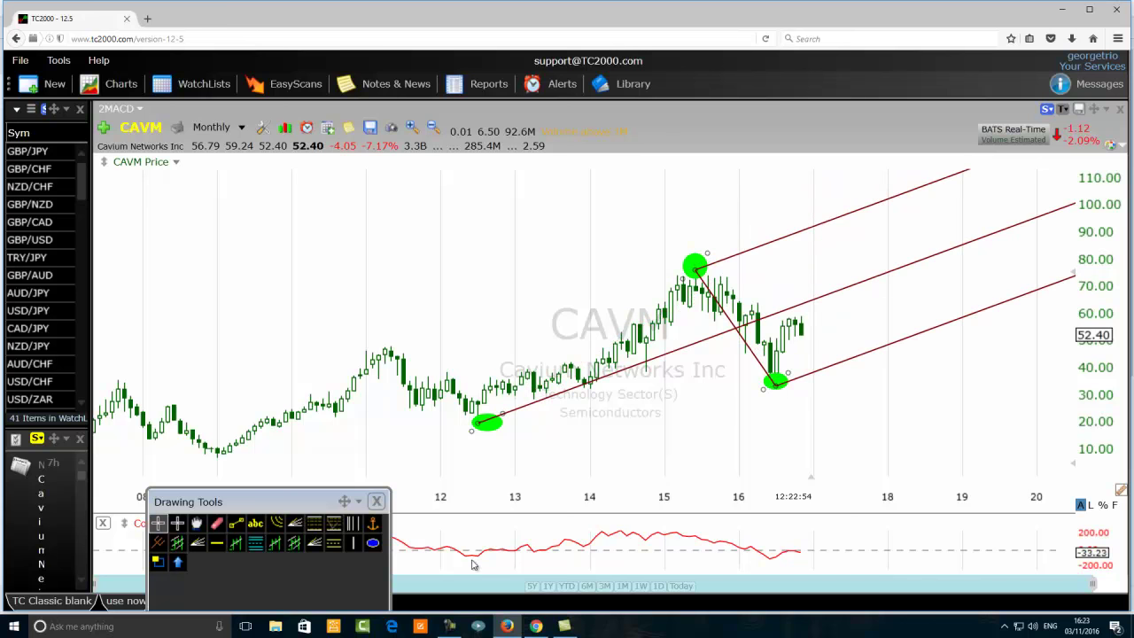
Change the Andrew's pitchfork colour to bright red in its Edit settings
right_click(804, 305)
click(856, 316)
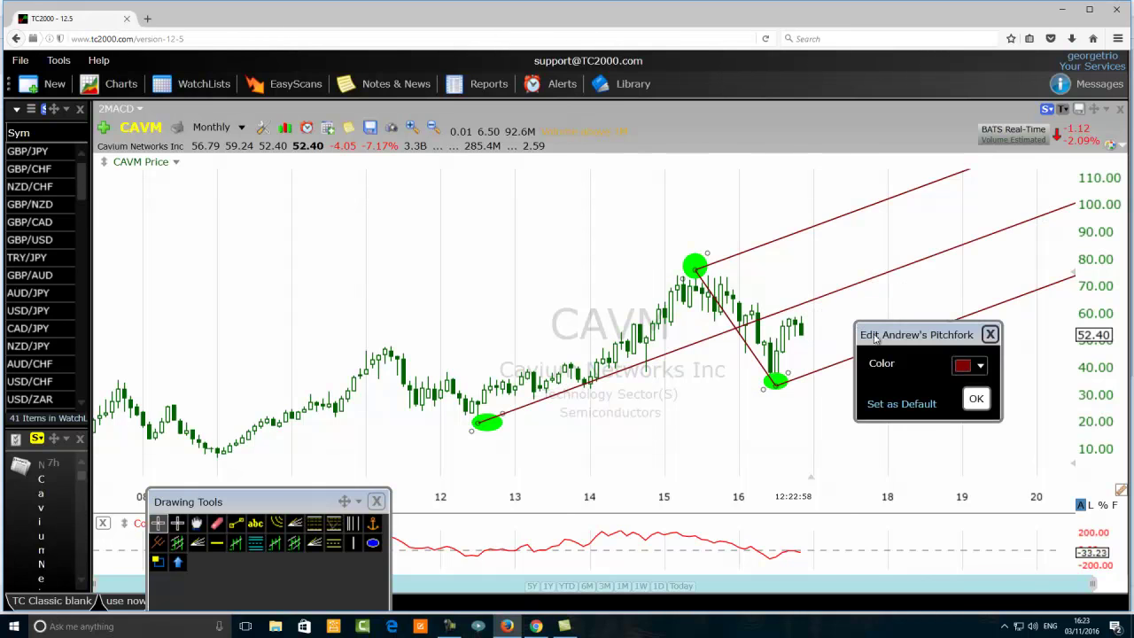
click(964, 365)
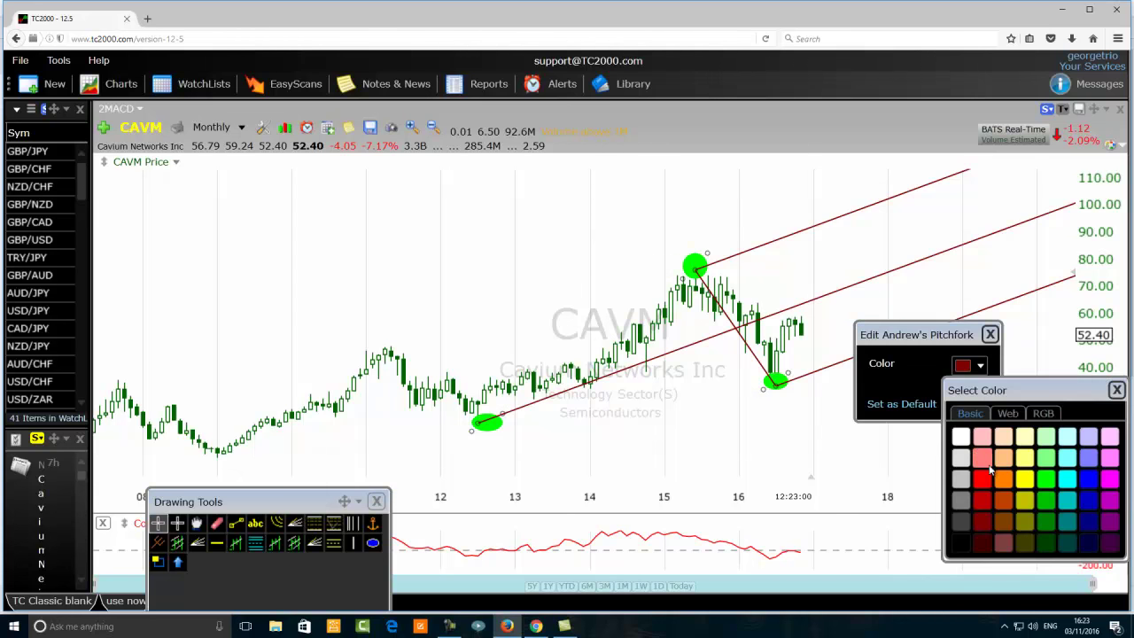
click(984, 477)
click(984, 401)
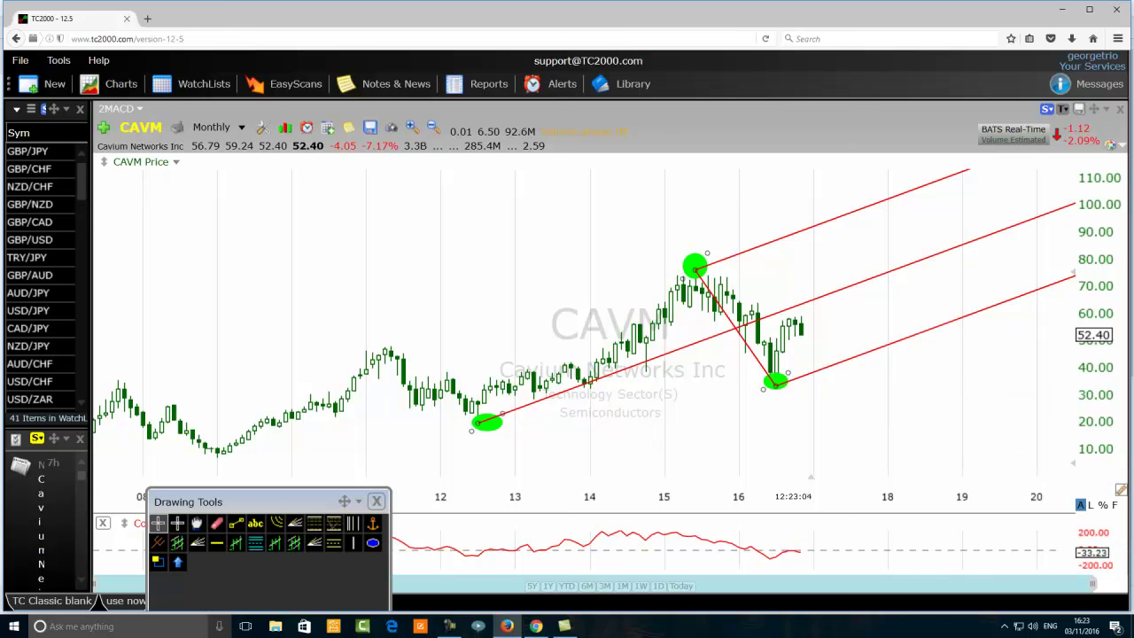
click(372, 543)
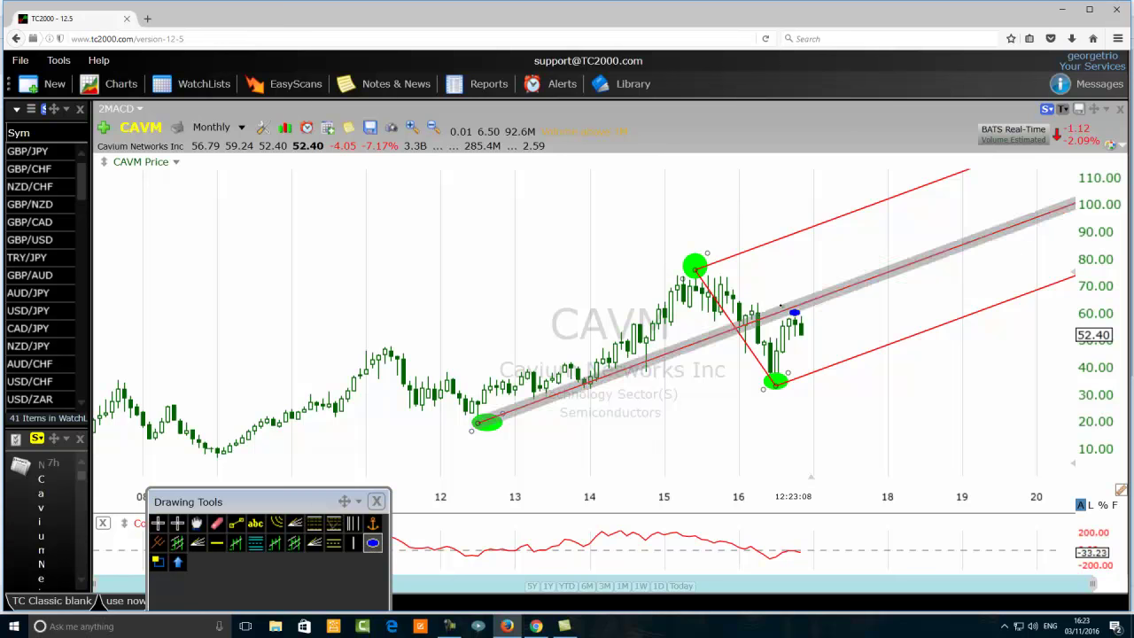
Draw a tall green ellipse above the last candles and erase the pitchfork
drag(818, 275, 790, 314)
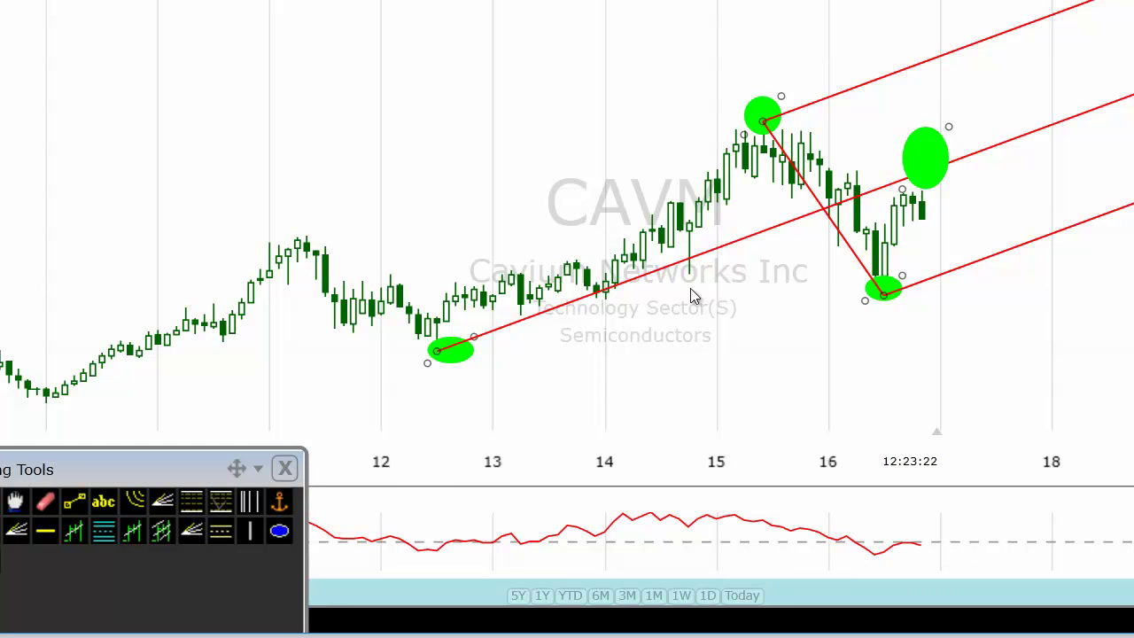
mouse_move(718, 256)
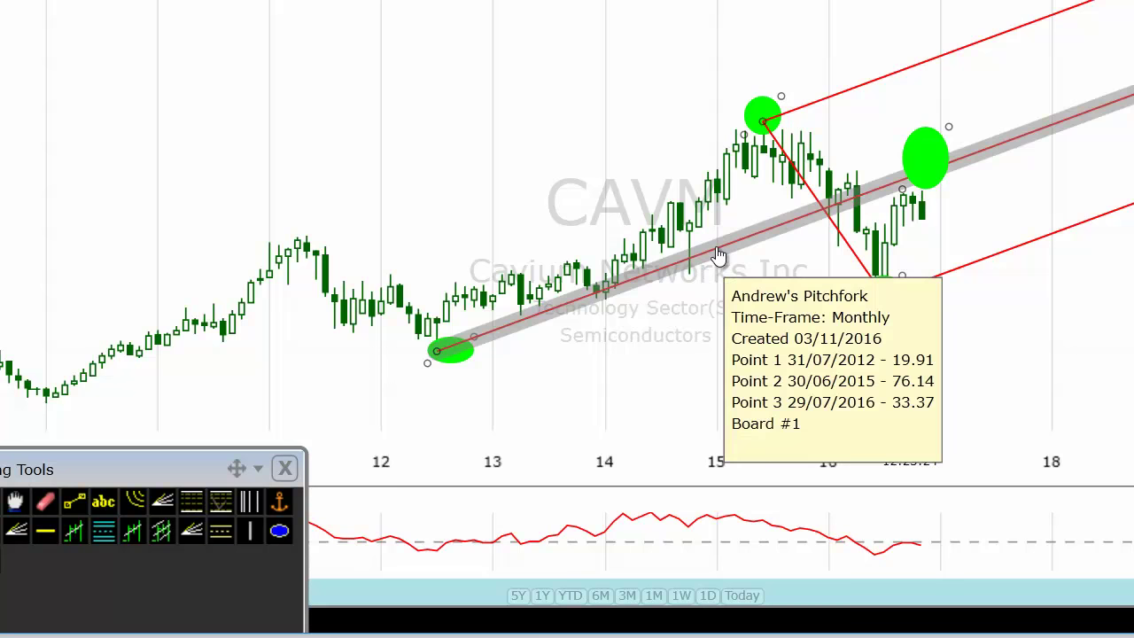
click(46, 501)
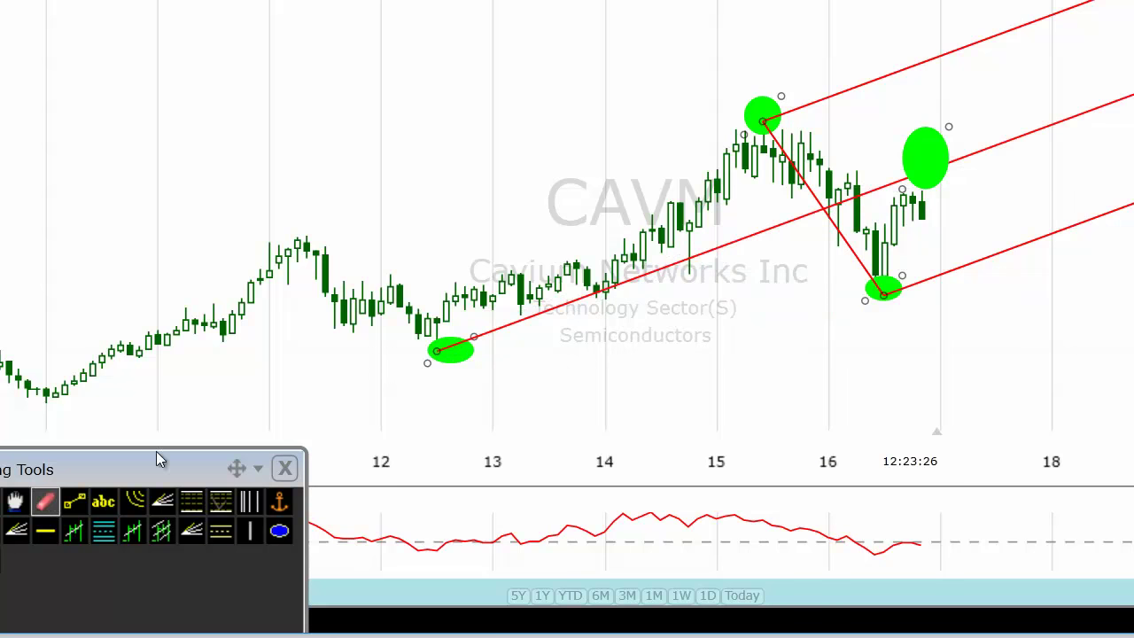
click(1064, 117)
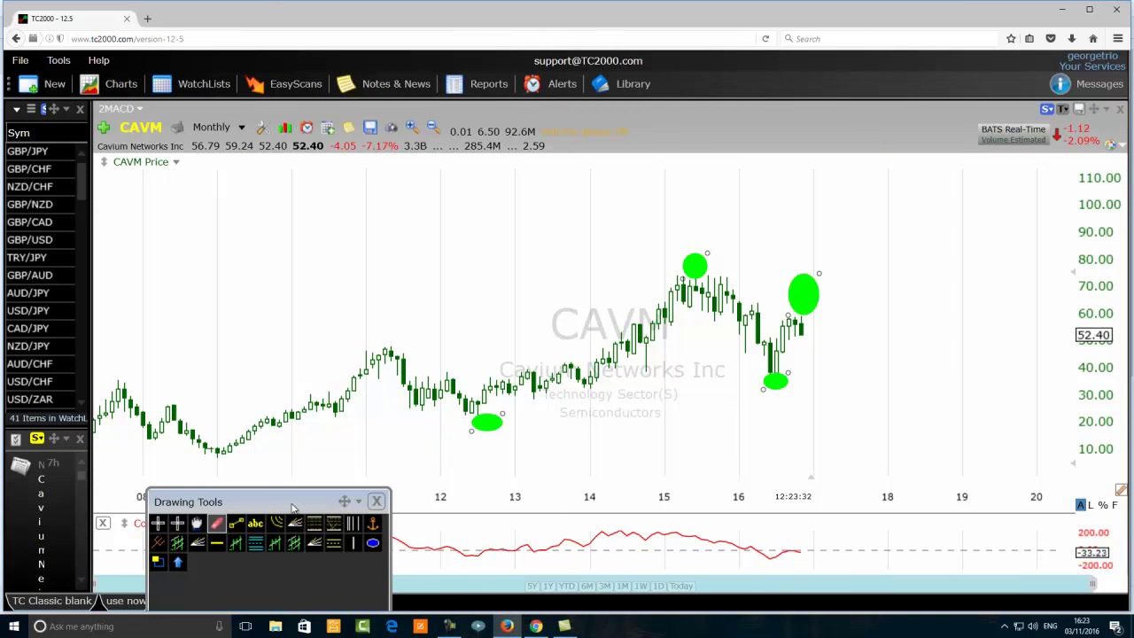
Move the lower-left green ellipse to month 14
click(158, 524)
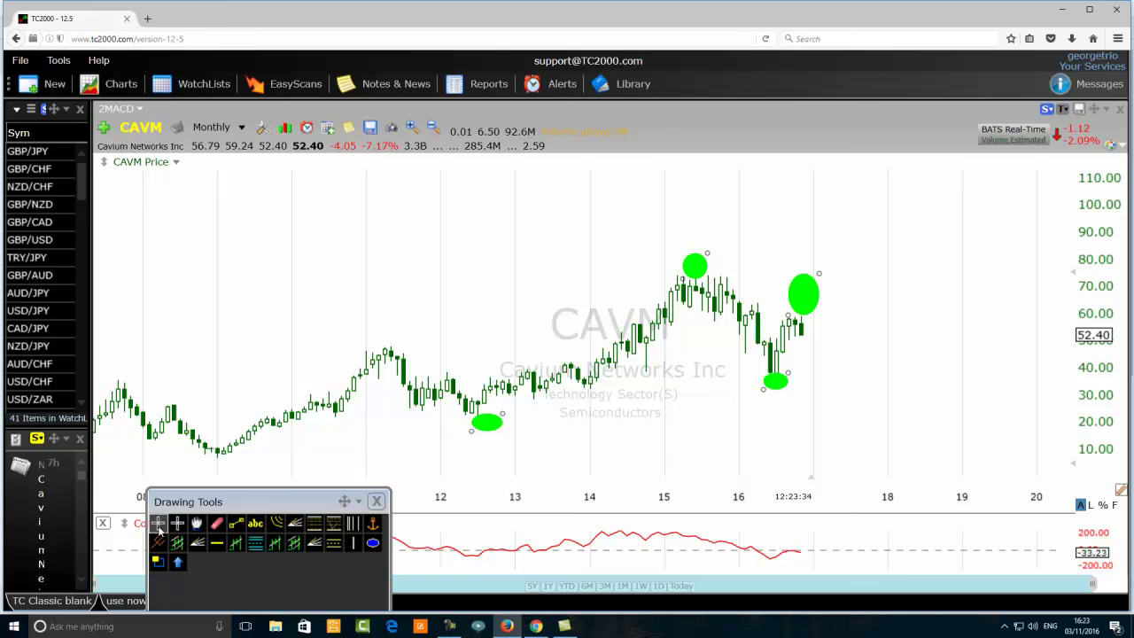
drag(486, 423, 586, 413)
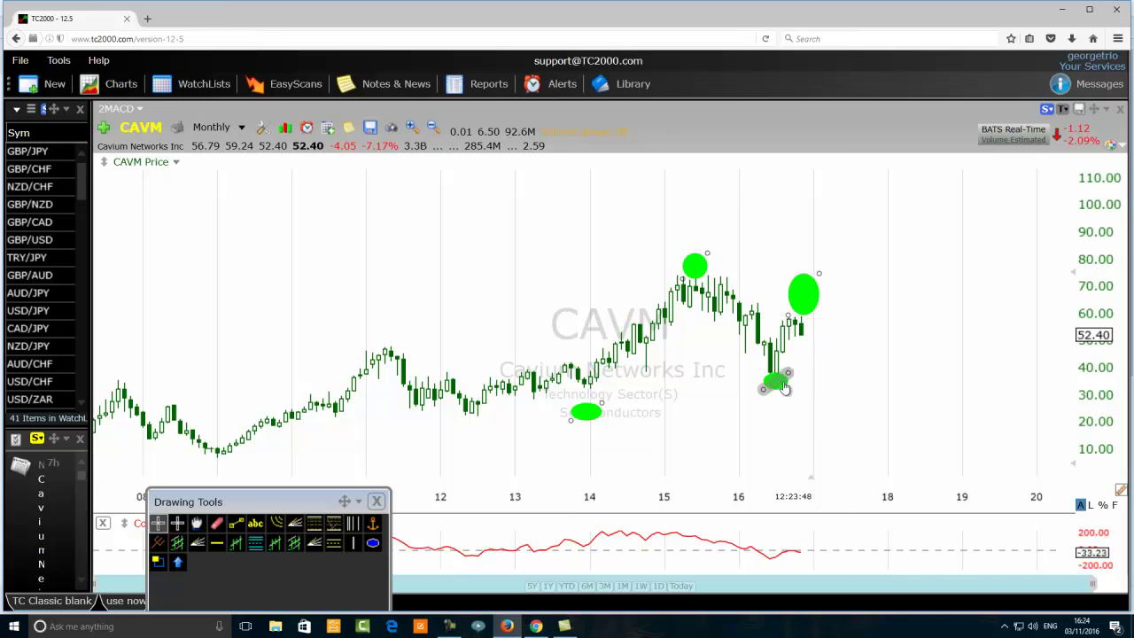
mouse_move(802, 306)
Draw a downward dark red channel from the peak to the latest-high ellipse, then open that ellipse's settings
click(158, 542)
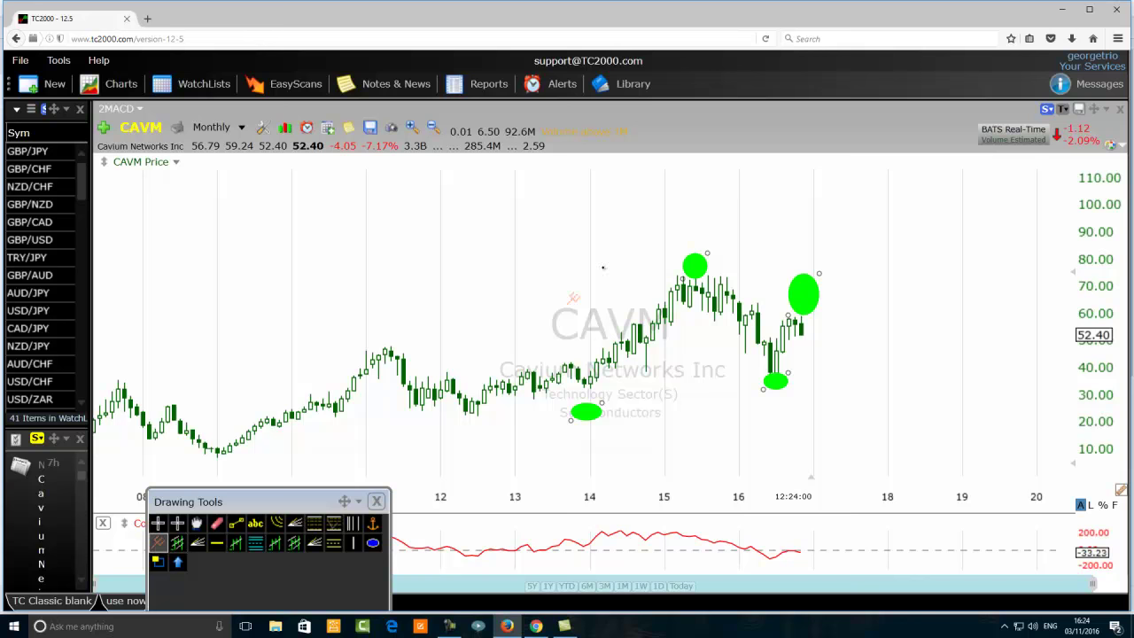
drag(762, 216, 772, 381)
drag(745, 199, 795, 311)
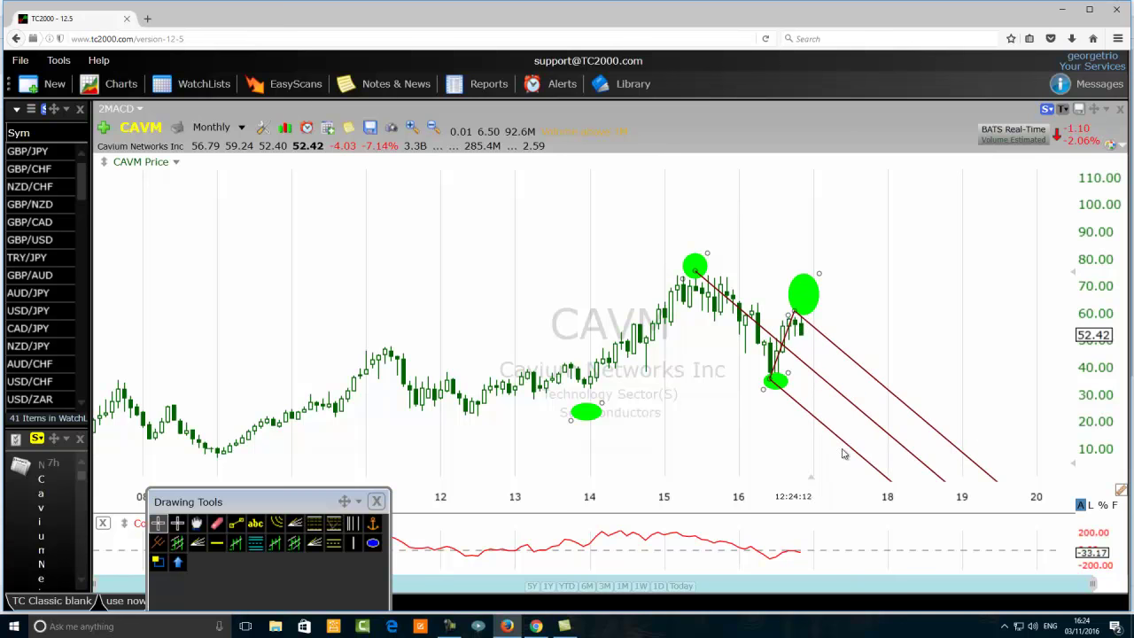
right_click(808, 298)
click(838, 307)
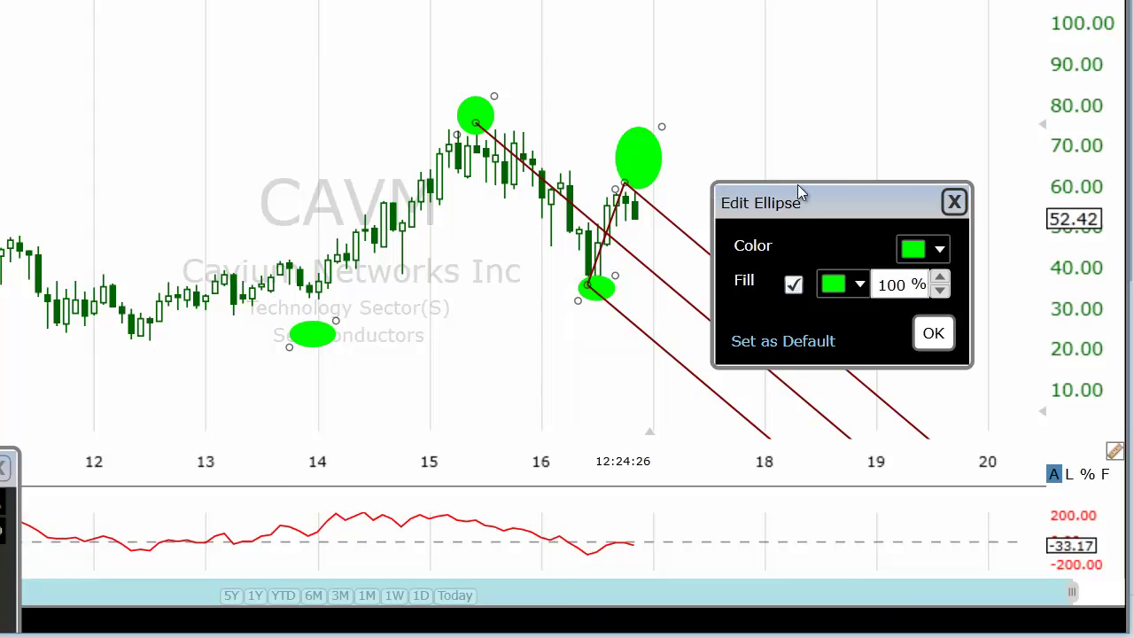
Make the latest-high ellipse's outline and fill red, then shorten it from the top
click(922, 248)
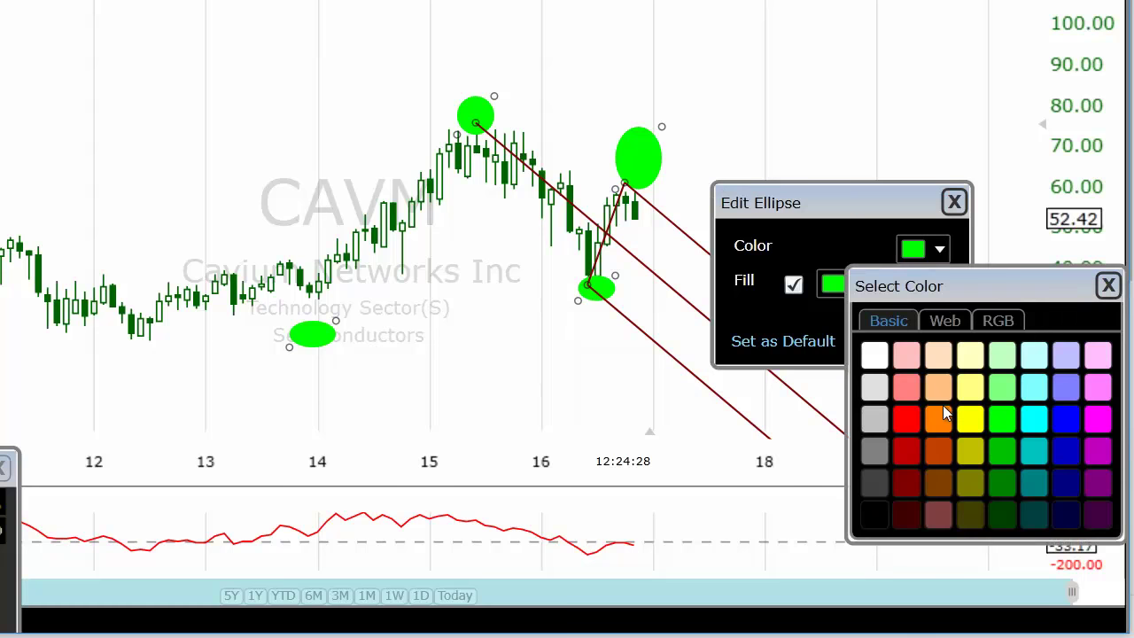
click(907, 418)
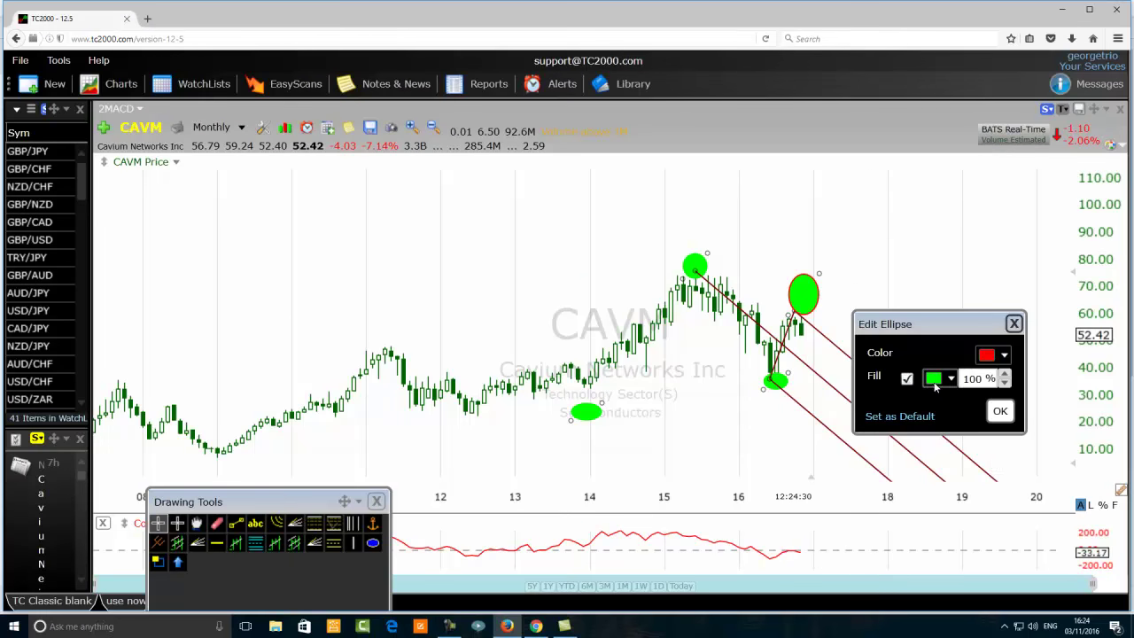
click(935, 384)
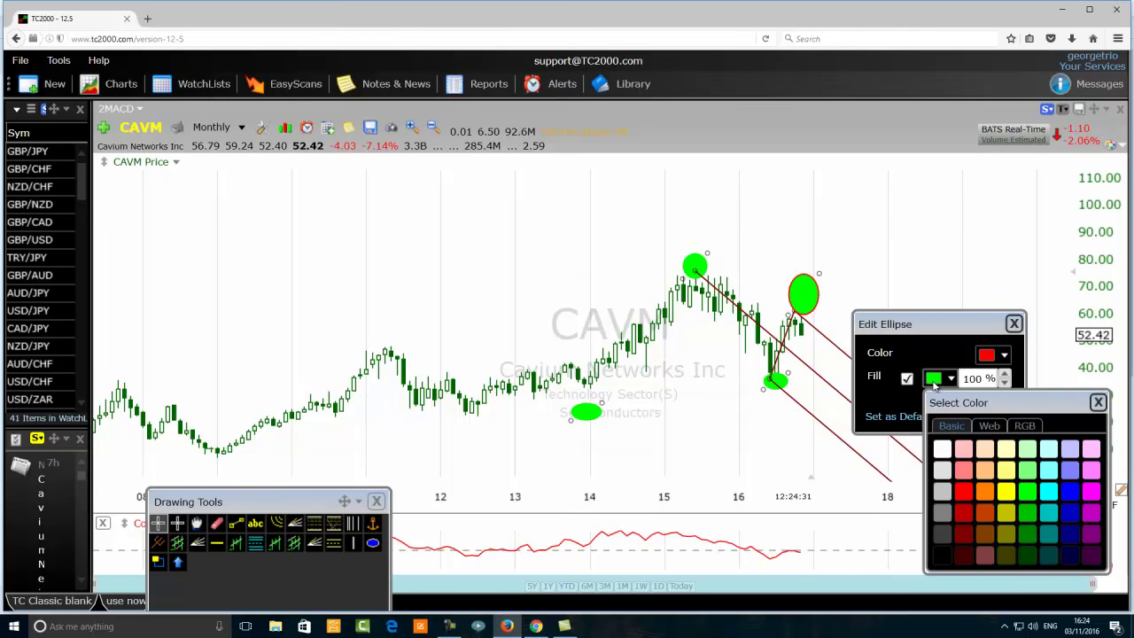
click(967, 491)
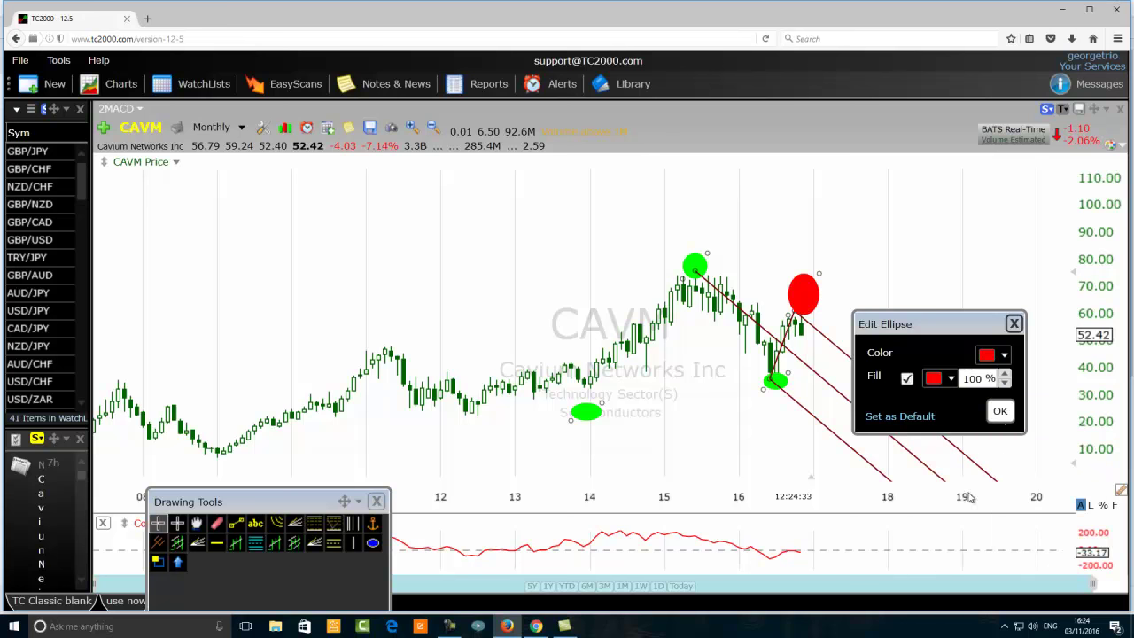
click(1010, 421)
drag(819, 273, 820, 290)
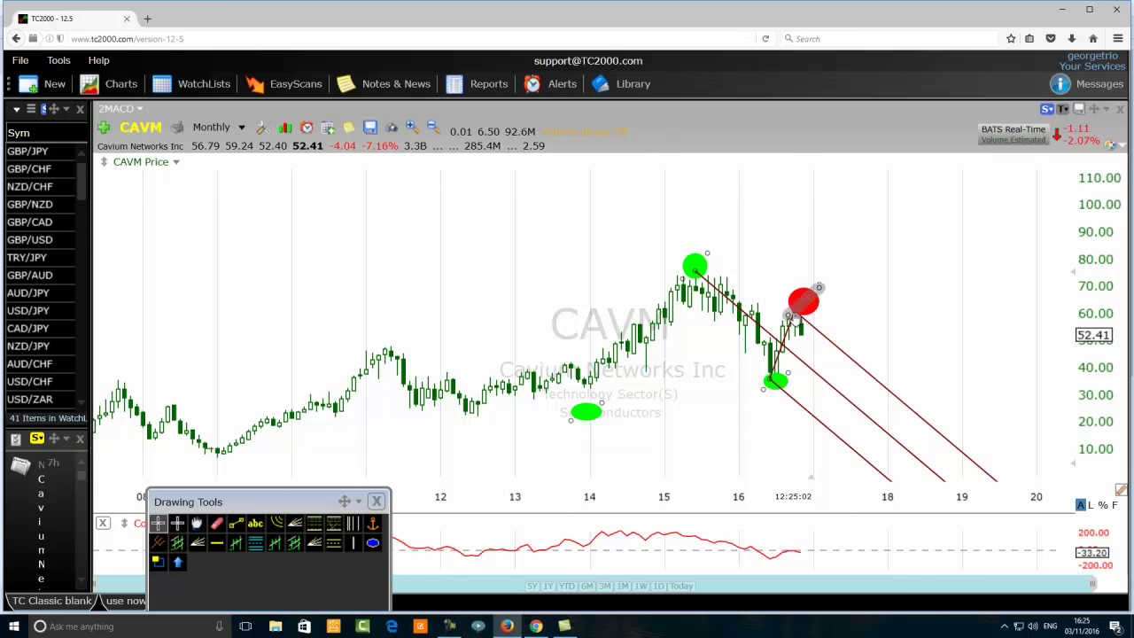
Draw a vertical blue line from below the red ellipse down to the lower channel line
click(239, 525)
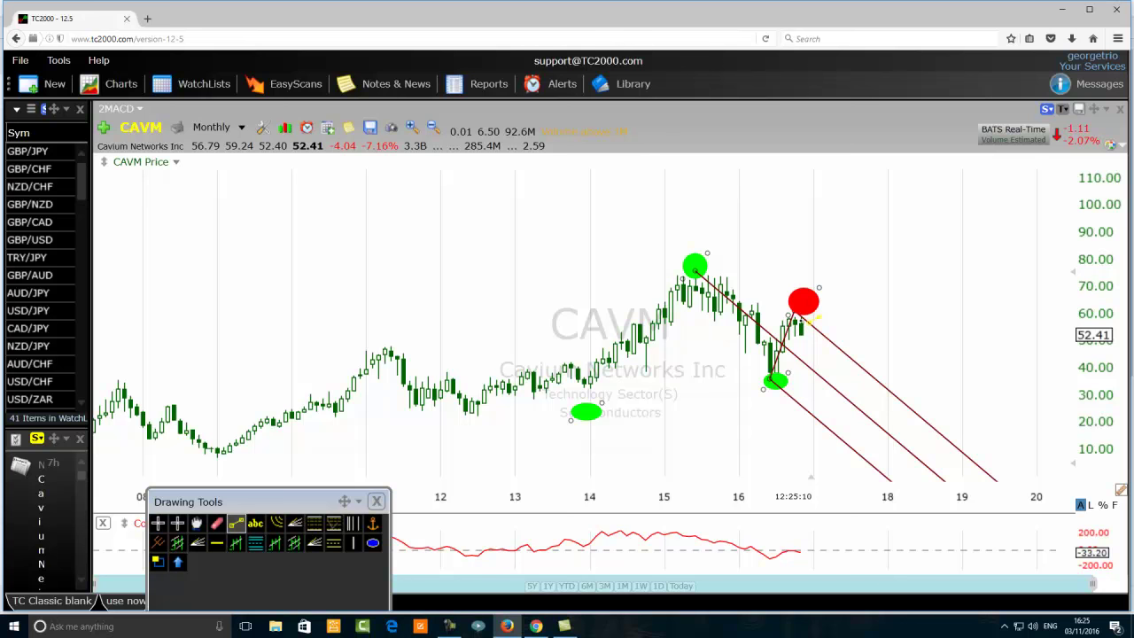
mouse_move(800, 319)
mouse_down()
mouse_move(787, 318)
mouse_move(802, 325)
mouse_up()
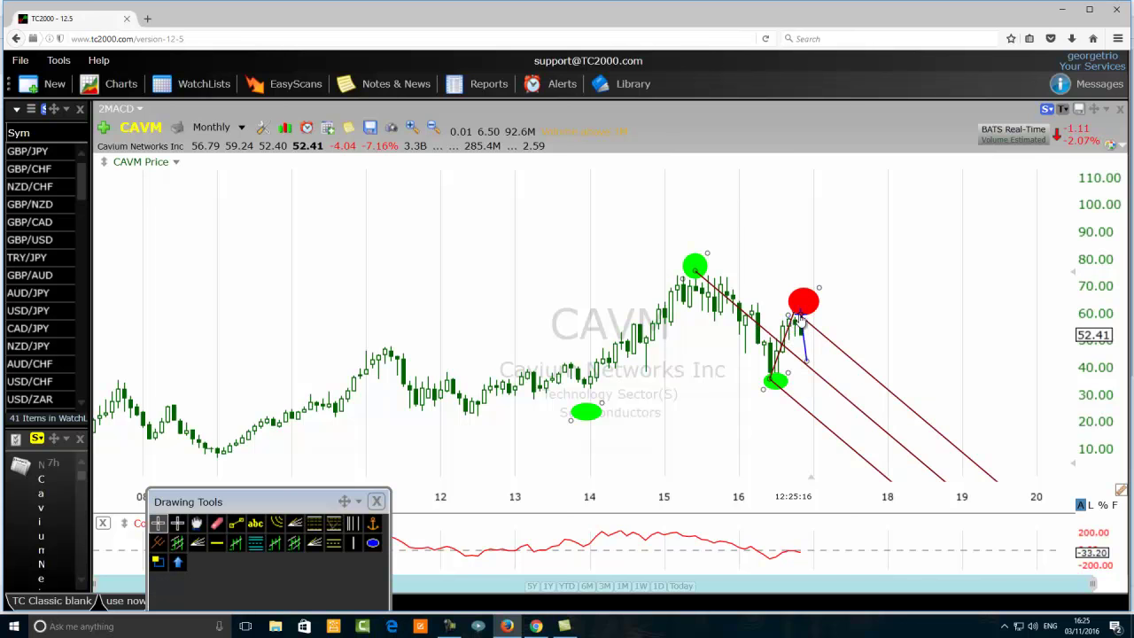
drag(803, 321, 806, 321)
drag(808, 373, 807, 413)
Draw a blue line from the vertical line's bottom up to the upper channel line
click(236, 523)
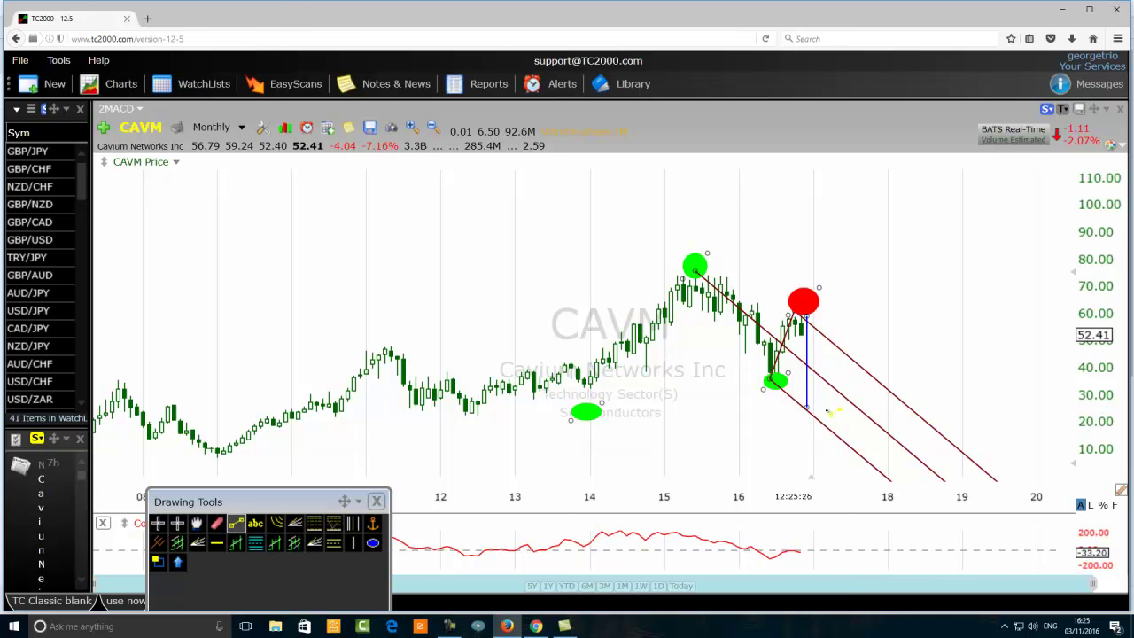
drag(789, 403, 880, 382)
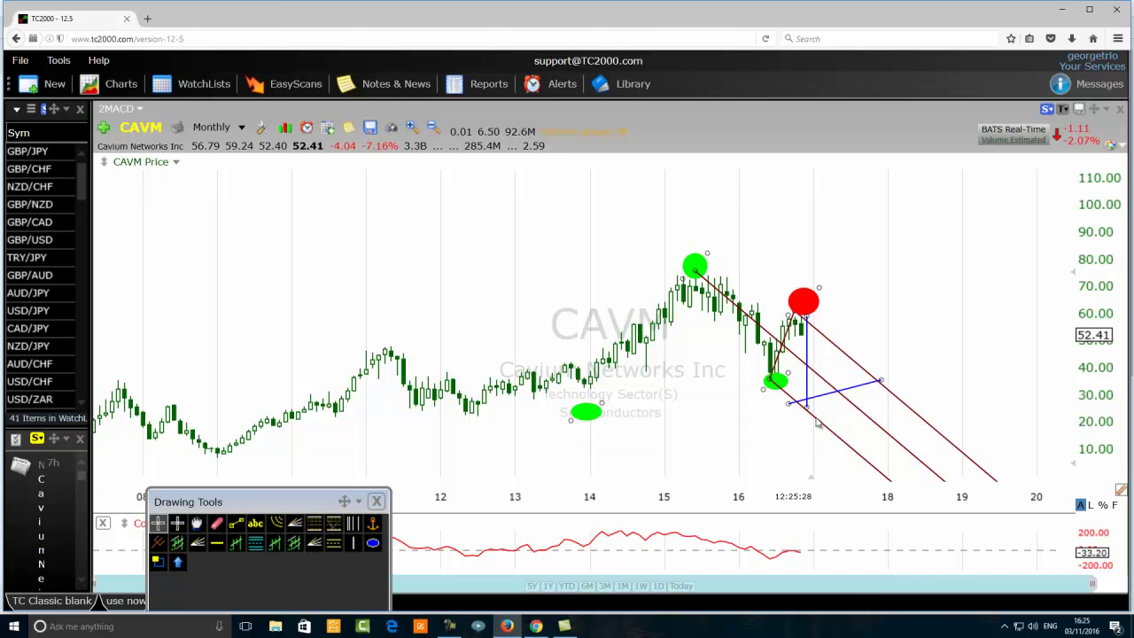
drag(788, 404, 808, 411)
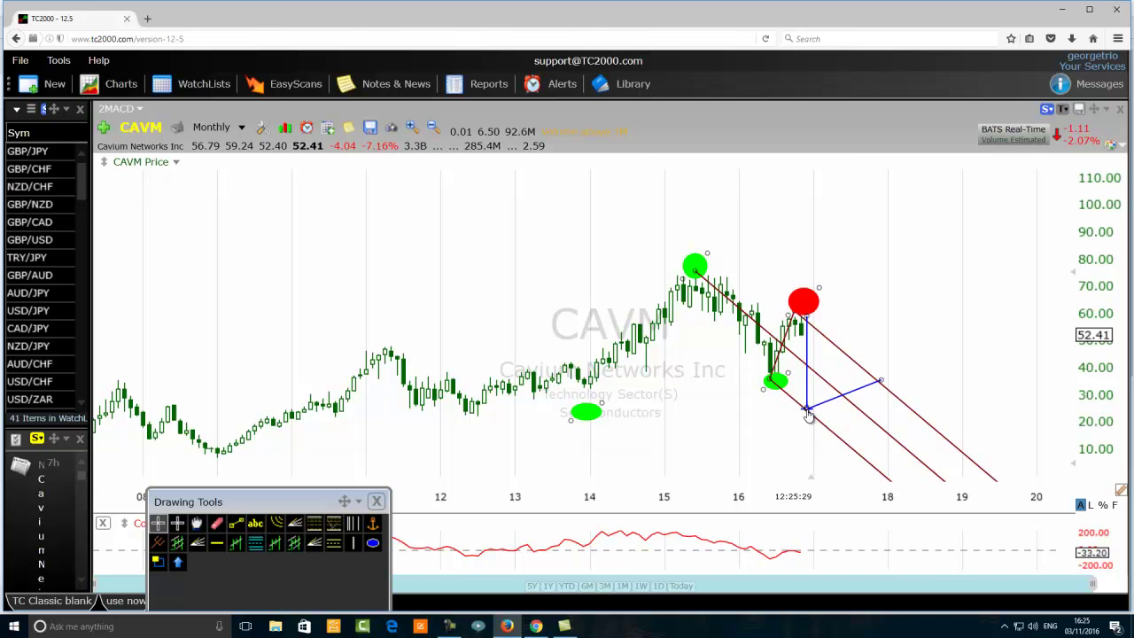
drag(879, 384, 871, 383)
Draw a blue line dropping down from the previous line's end
click(235, 523)
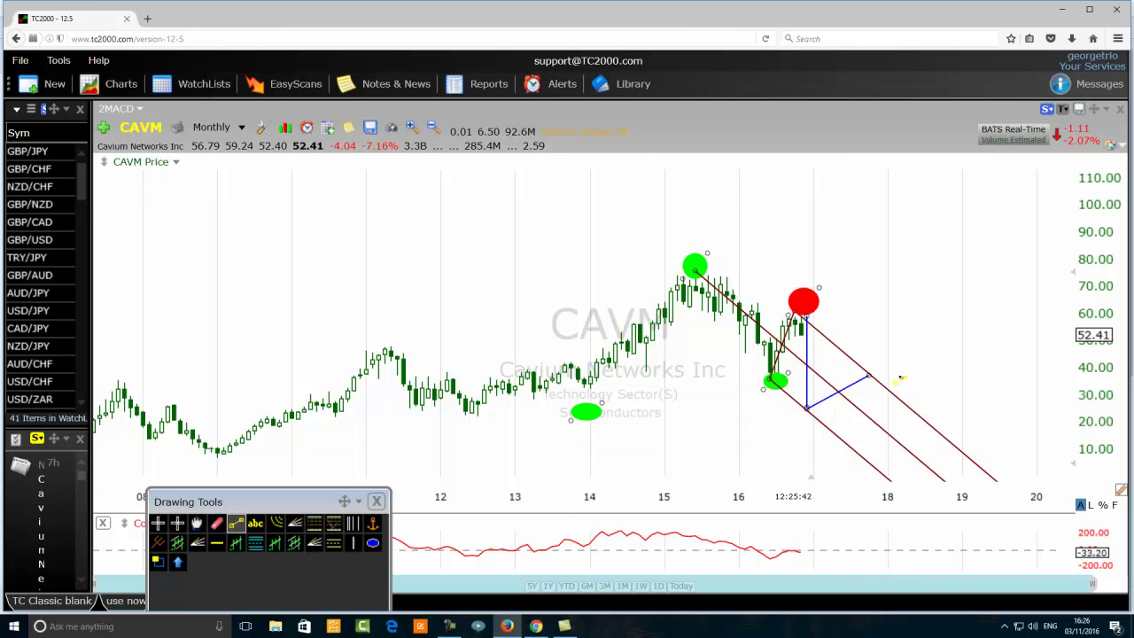
drag(870, 378, 876, 476)
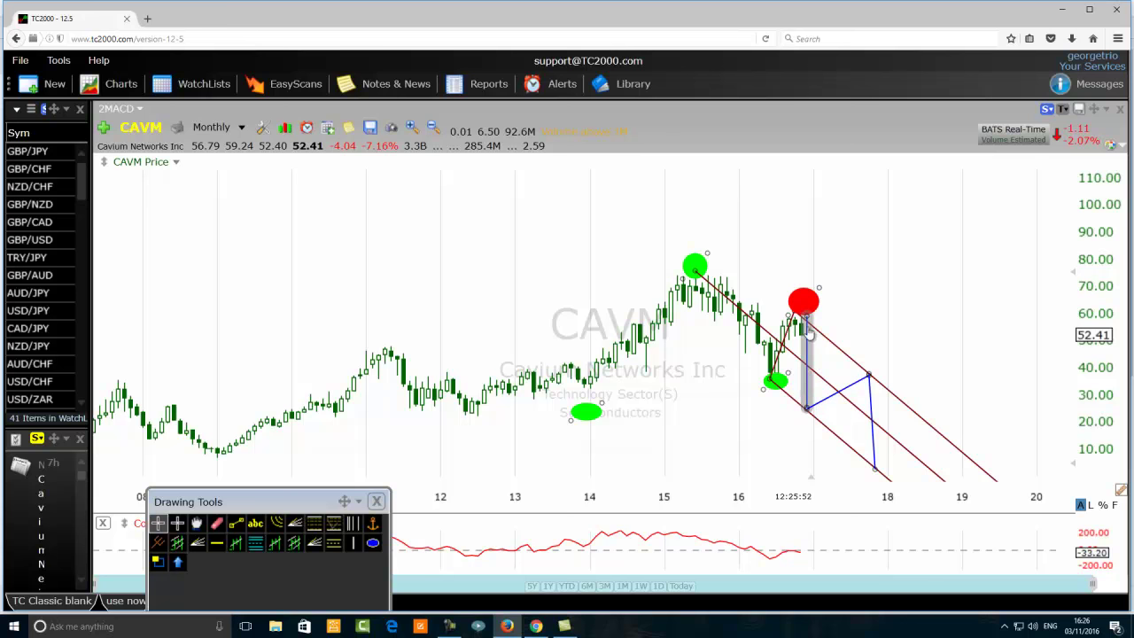
click(217, 544)
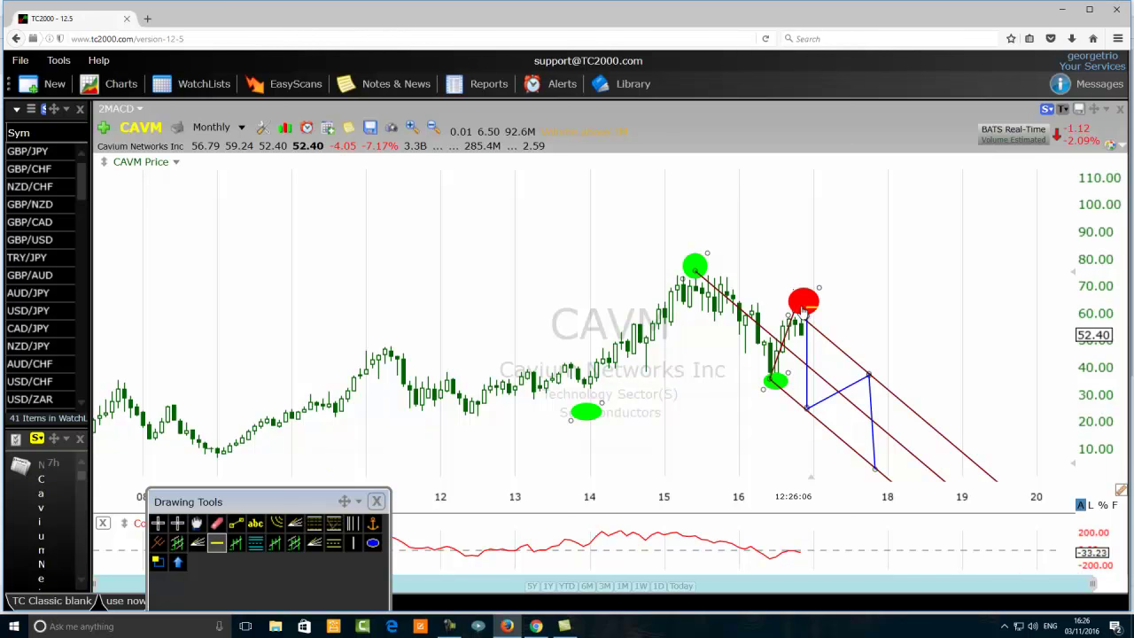
Add horizontal lines at the 59.70 and 38.15 levels
click(776, 316)
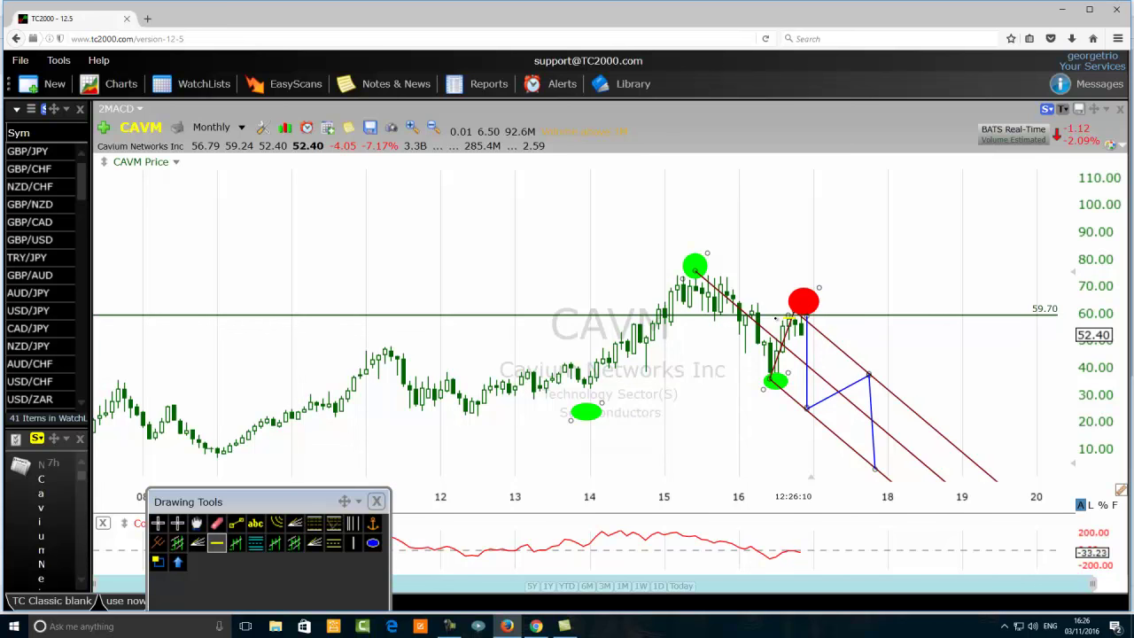
key(Escape)
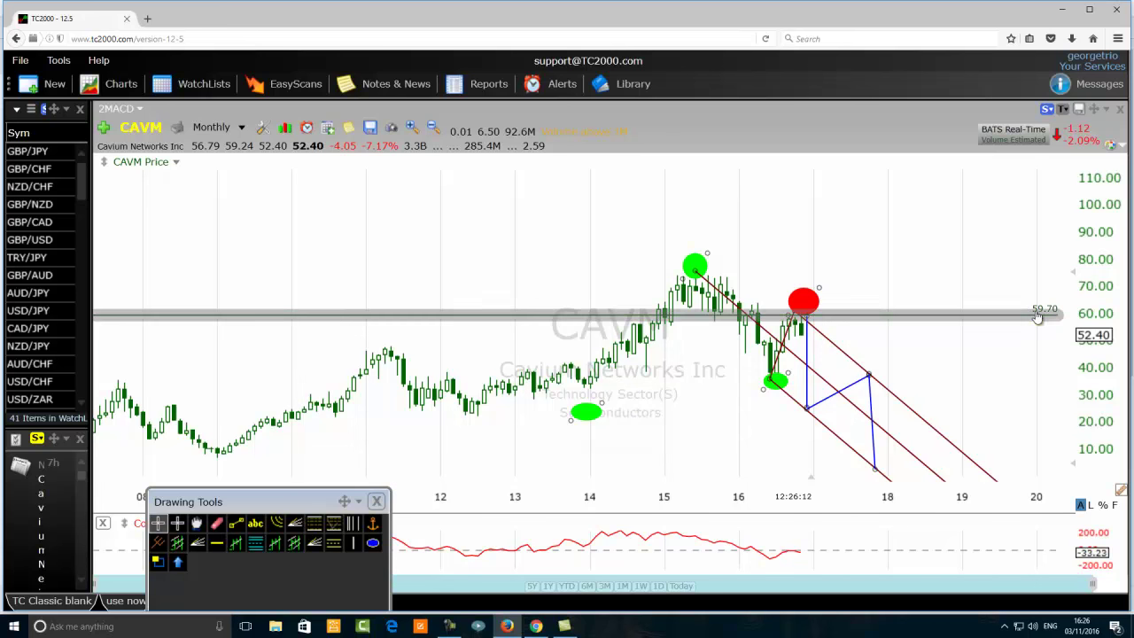
mouse_move(1039, 316)
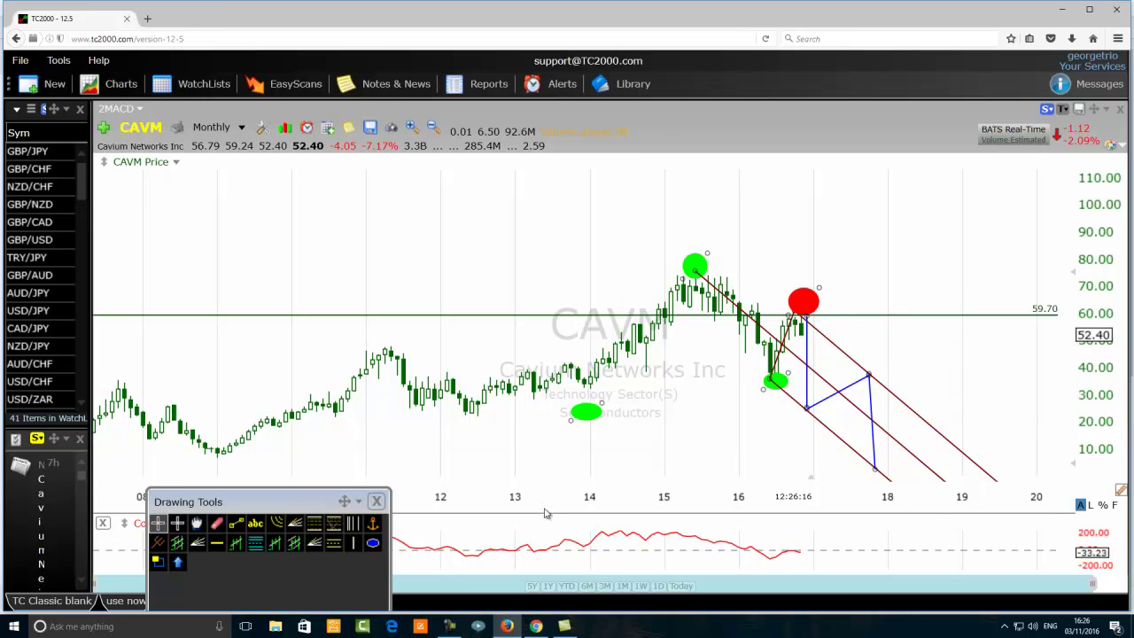
click(216, 544)
drag(631, 362, 630, 375)
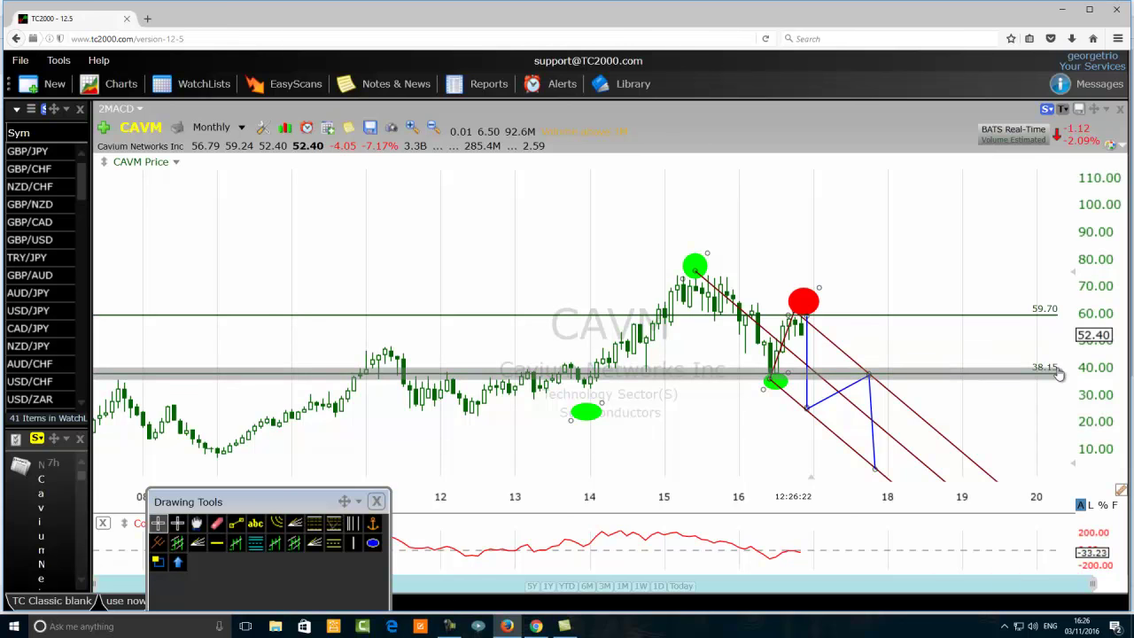
mouse_move(1059, 374)
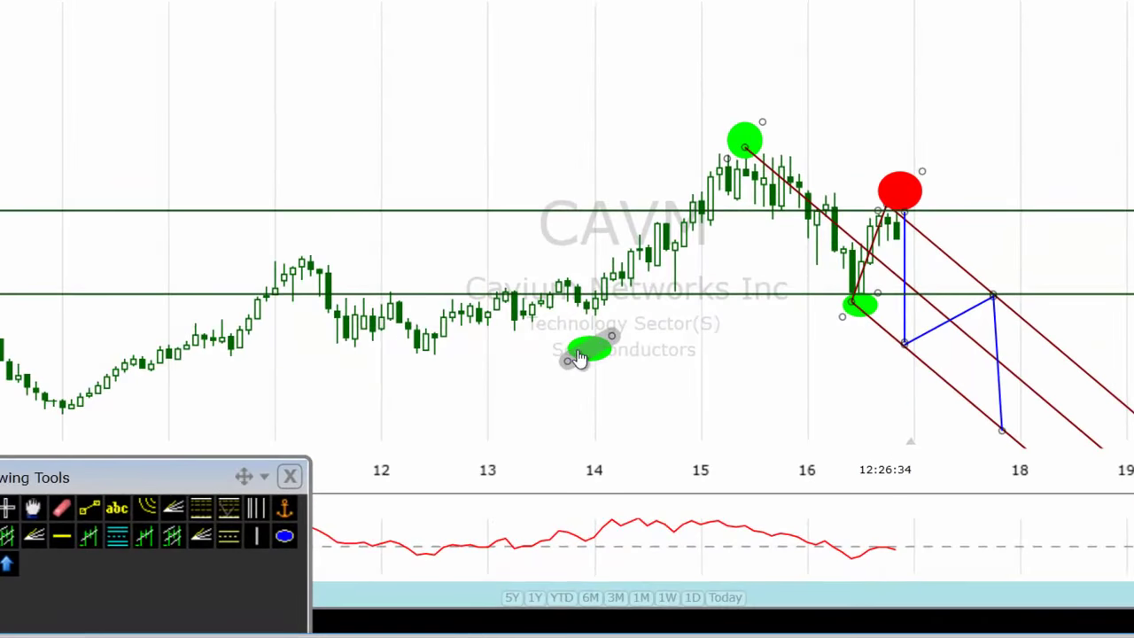
Move the green ellipse beside the pitchfork, widen it, and set the pitchfork's lower handle on it
drag(580, 412, 809, 377)
drag(911, 302, 911, 304)
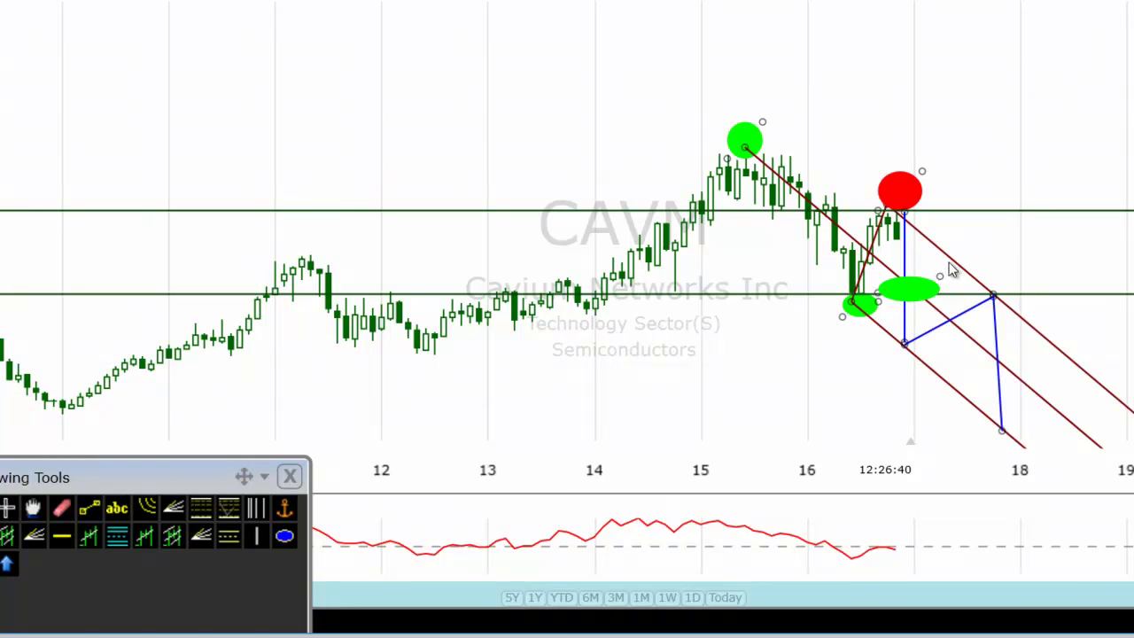
drag(905, 344, 917, 303)
drag(905, 344, 914, 299)
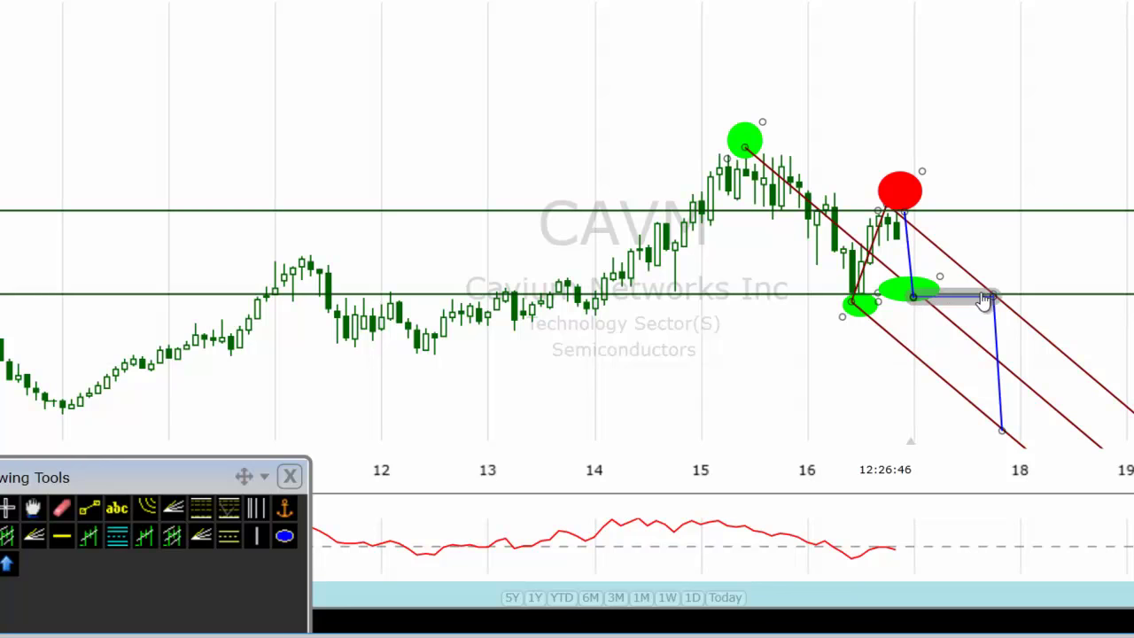
Reshape the blue handle lines so they start at the ellipse and join up
drag(987, 299, 1046, 152)
drag(929, 276, 918, 303)
drag(1047, 152, 966, 271)
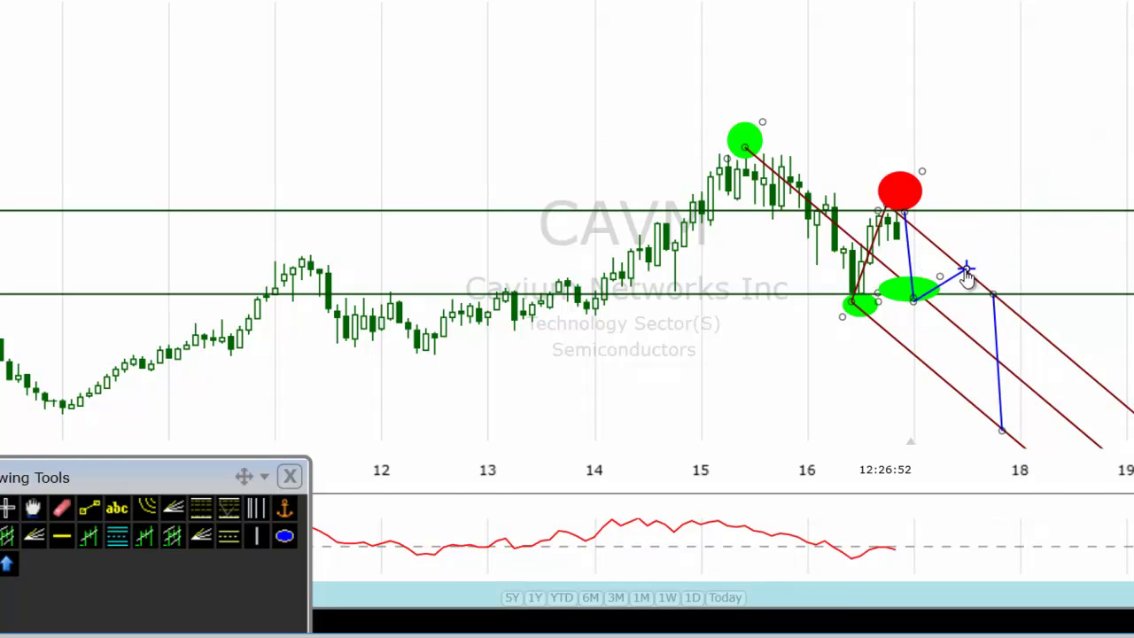
drag(998, 323, 973, 299)
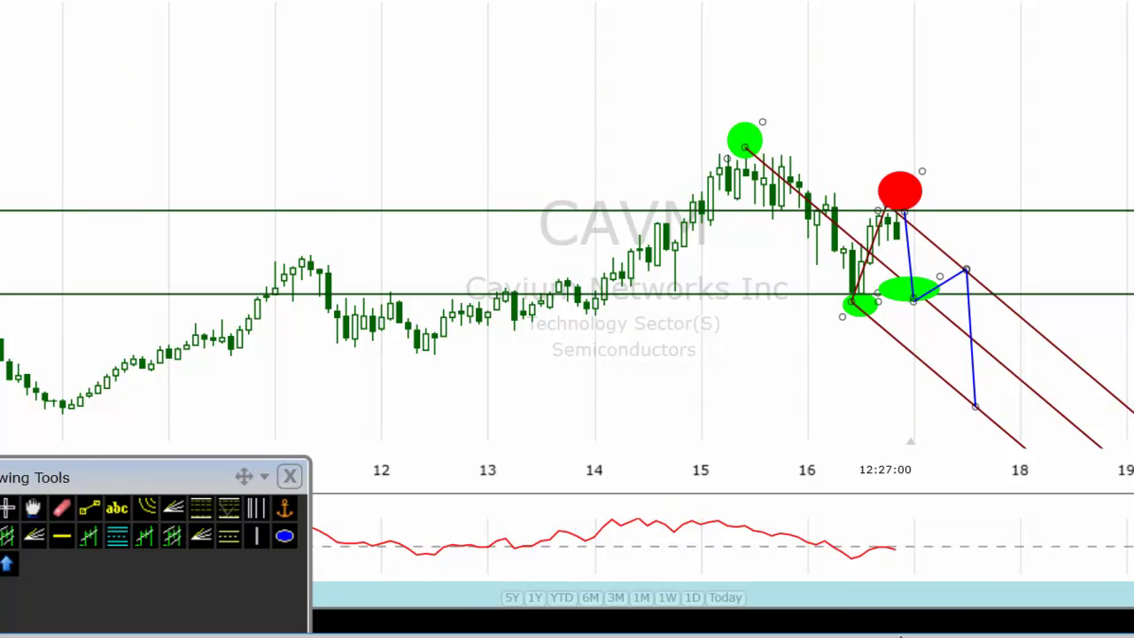
Erase the pitchfork channel lines, the blue zigzag lines and both lower green ellipses
click(61, 507)
click(872, 258)
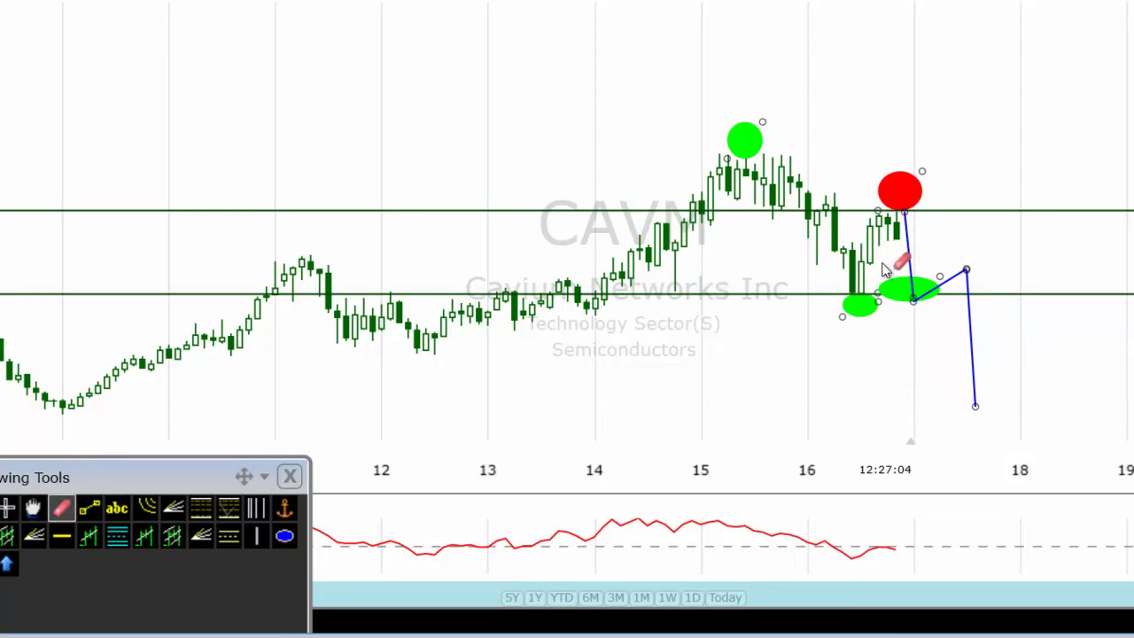
click(908, 261)
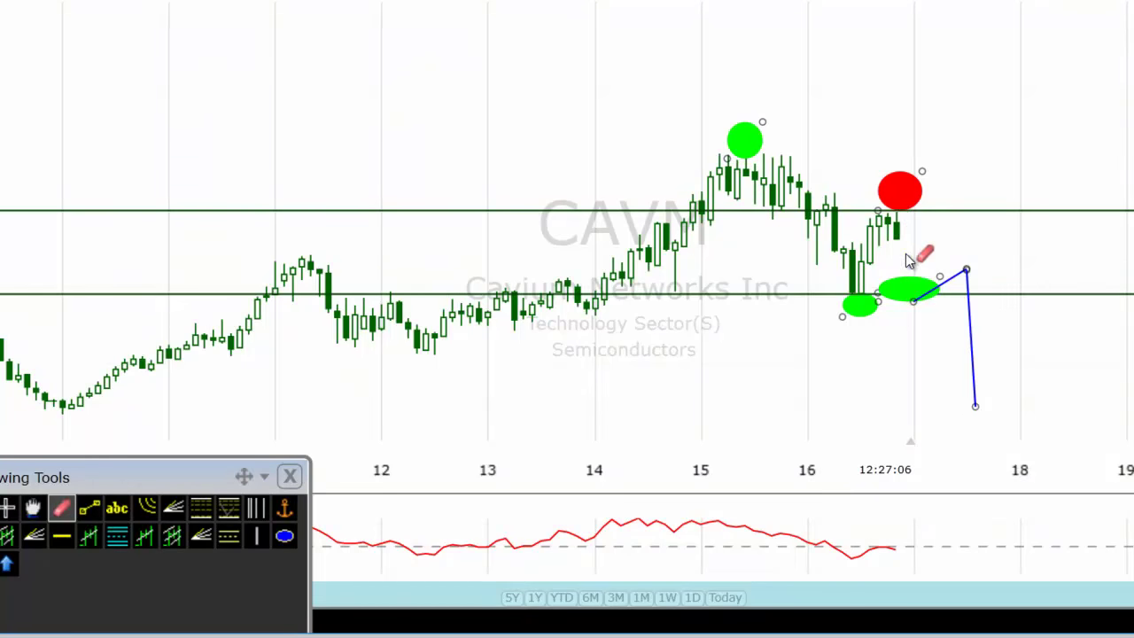
click(864, 321)
click(923, 289)
click(964, 276)
click(971, 372)
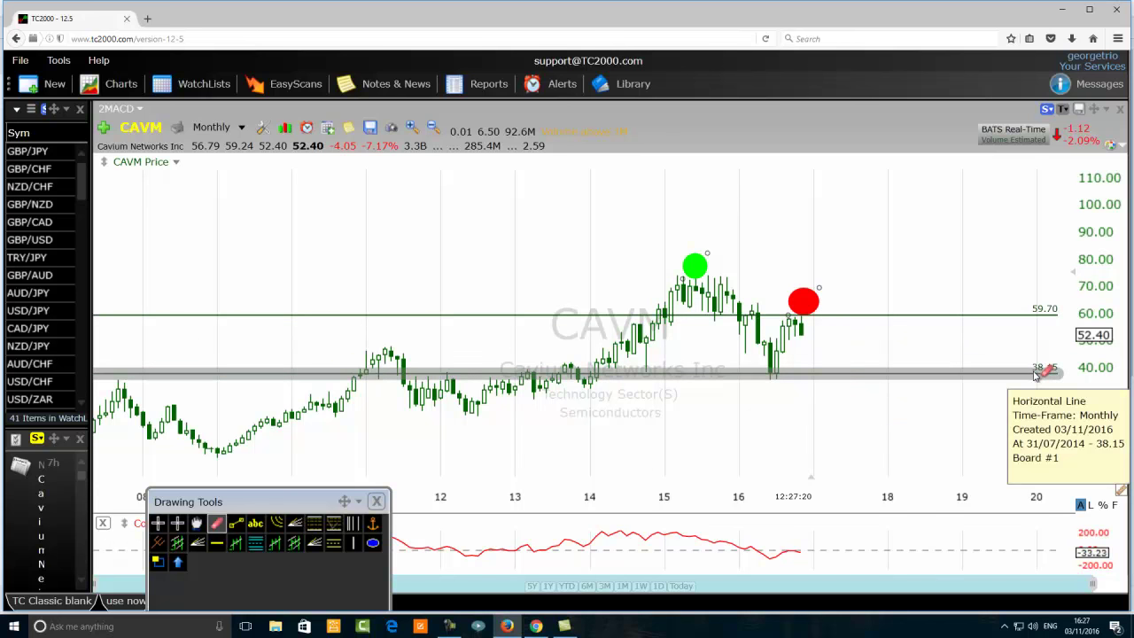
Add a horizontal line at the 48.60 level
click(217, 546)
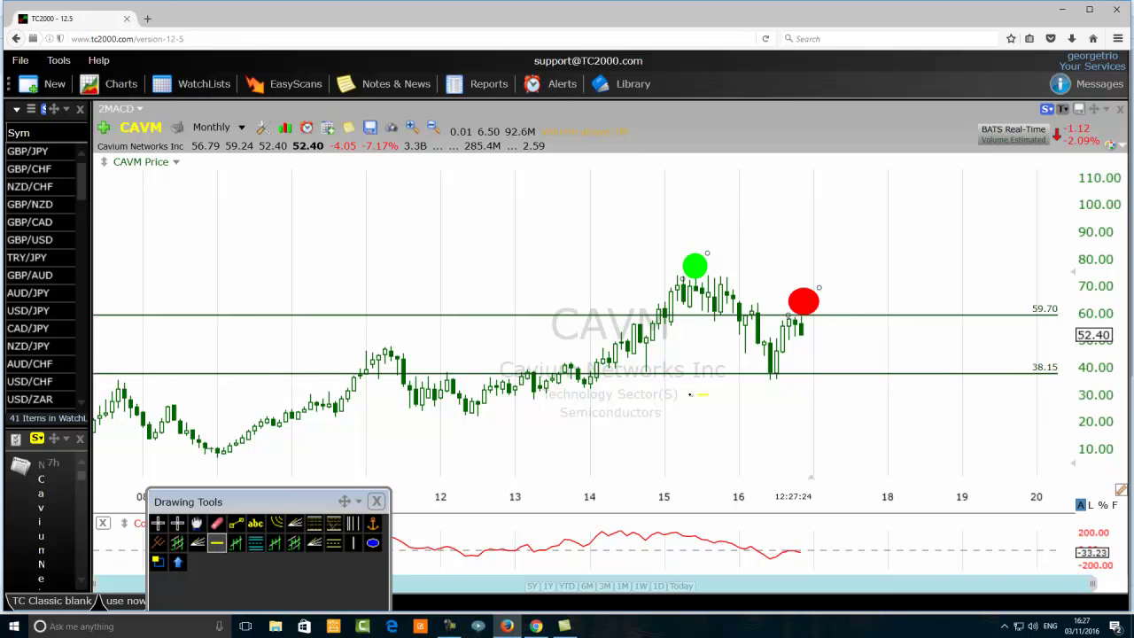
click(683, 346)
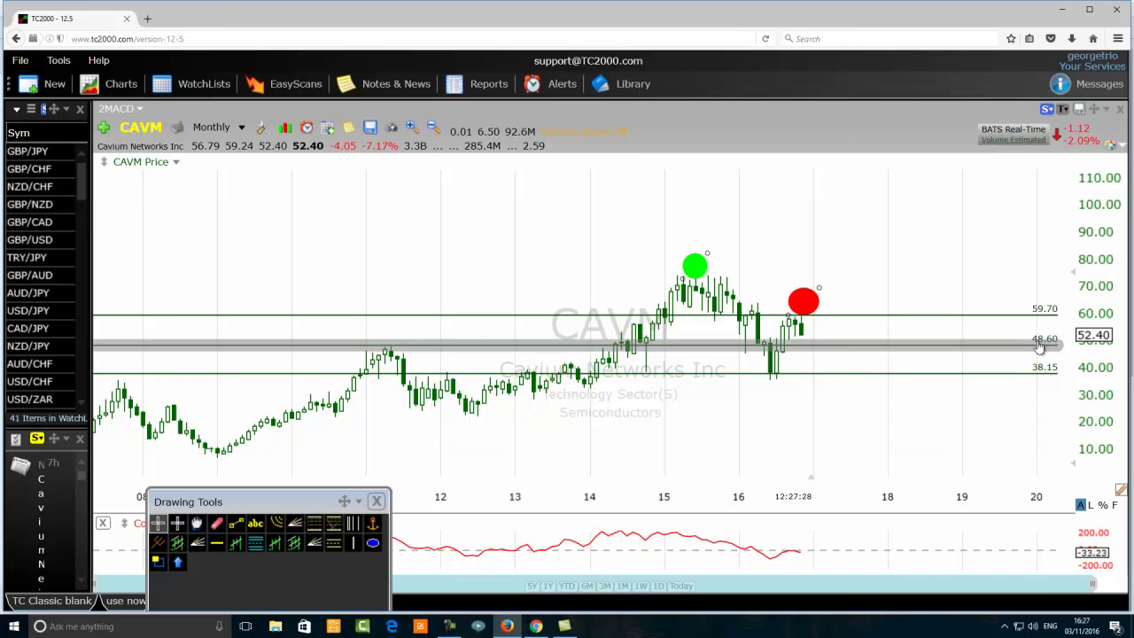
mouse_move(1044, 347)
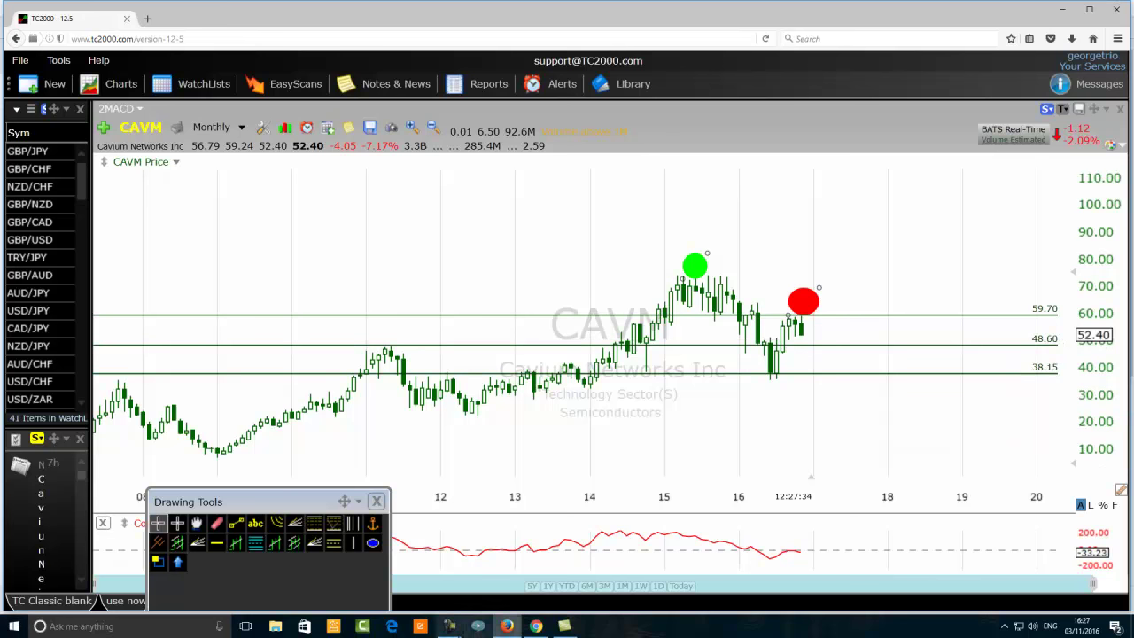
Draw a descending Andrews pitchfork starting at the 2015 peak
click(158, 541)
click(704, 281)
click(627, 240)
Reshape the descending pitchfork's handle, then delete the pitchfork
drag(626, 239, 757, 282)
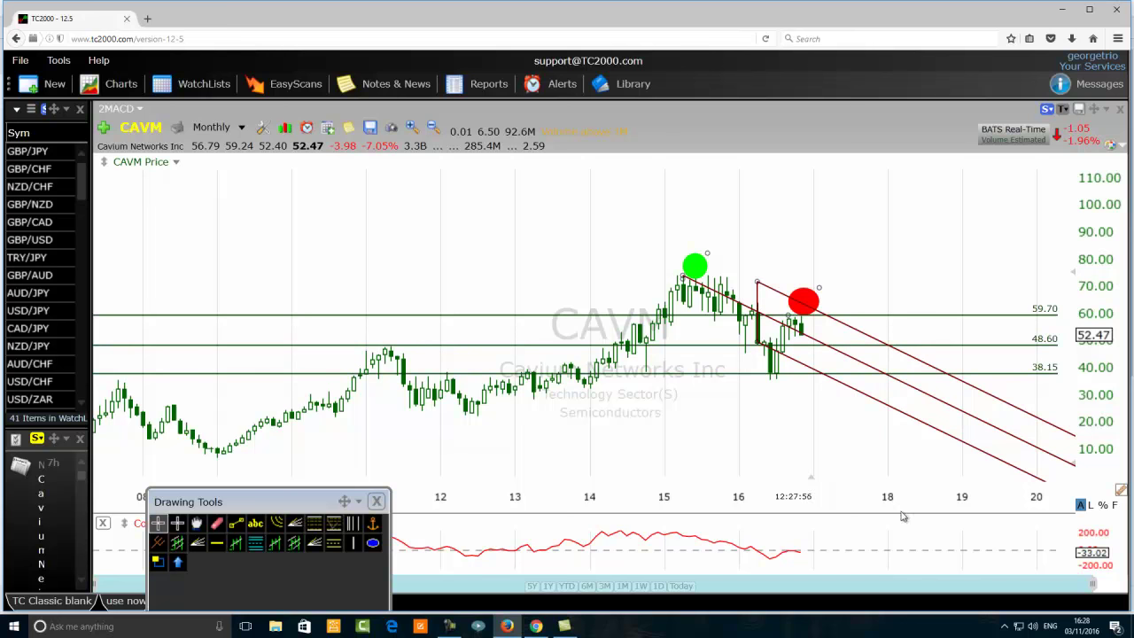
right_click(729, 301)
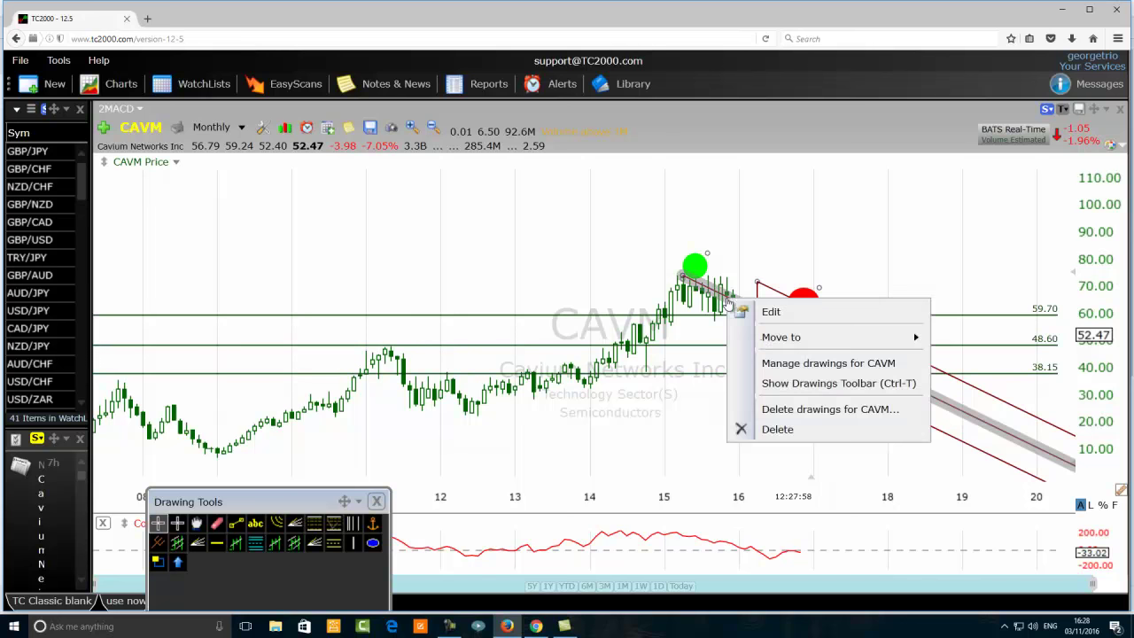
click(791, 438)
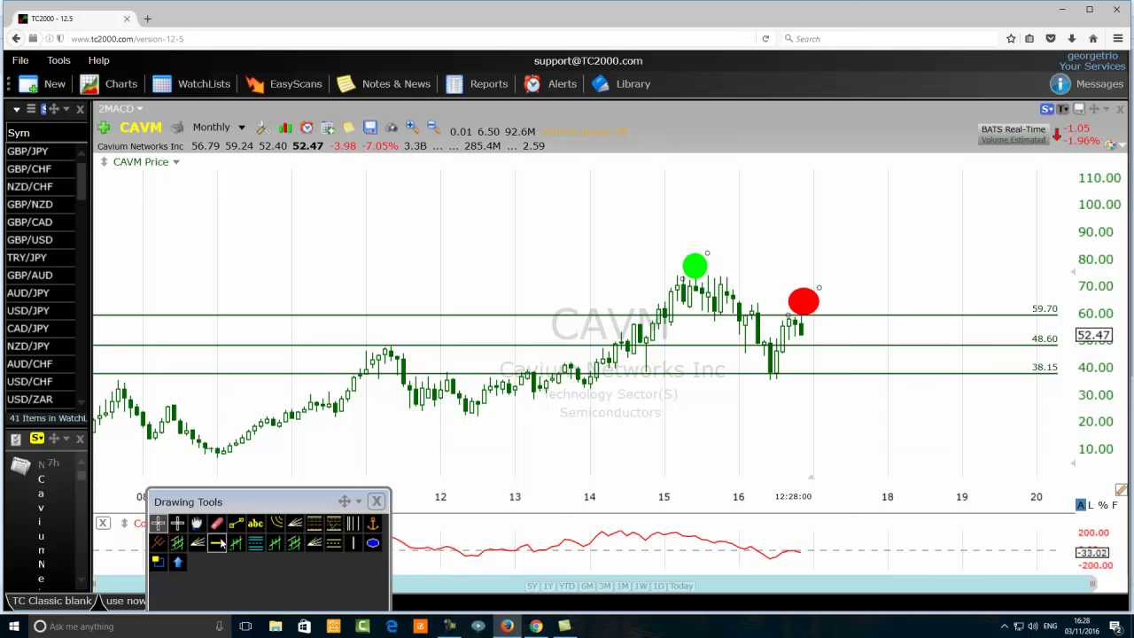
Mark the 2009 low, 2011 high and 2012 low with green ellipses, then start a red pitchfork
mouse_move(682, 280)
mouse_down()
mouse_move(698, 274)
mouse_move(546, 256)
mouse_move(217, 483)
mouse_move(222, 469)
mouse_up()
click(372, 546)
drag(379, 341, 373, 348)
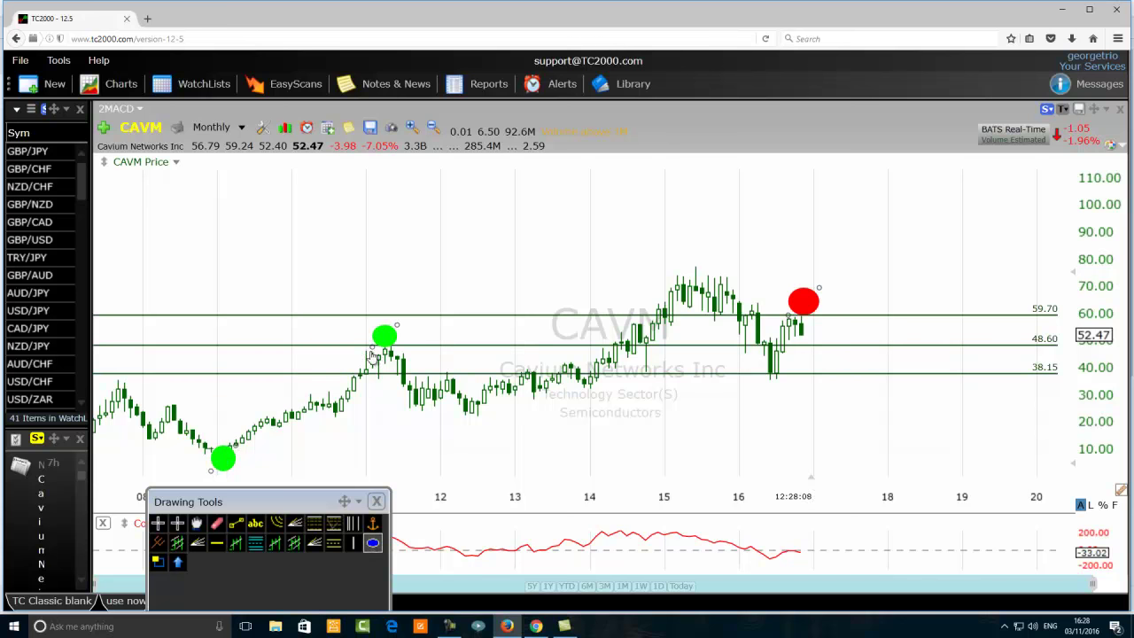
click(376, 547)
drag(490, 416, 459, 432)
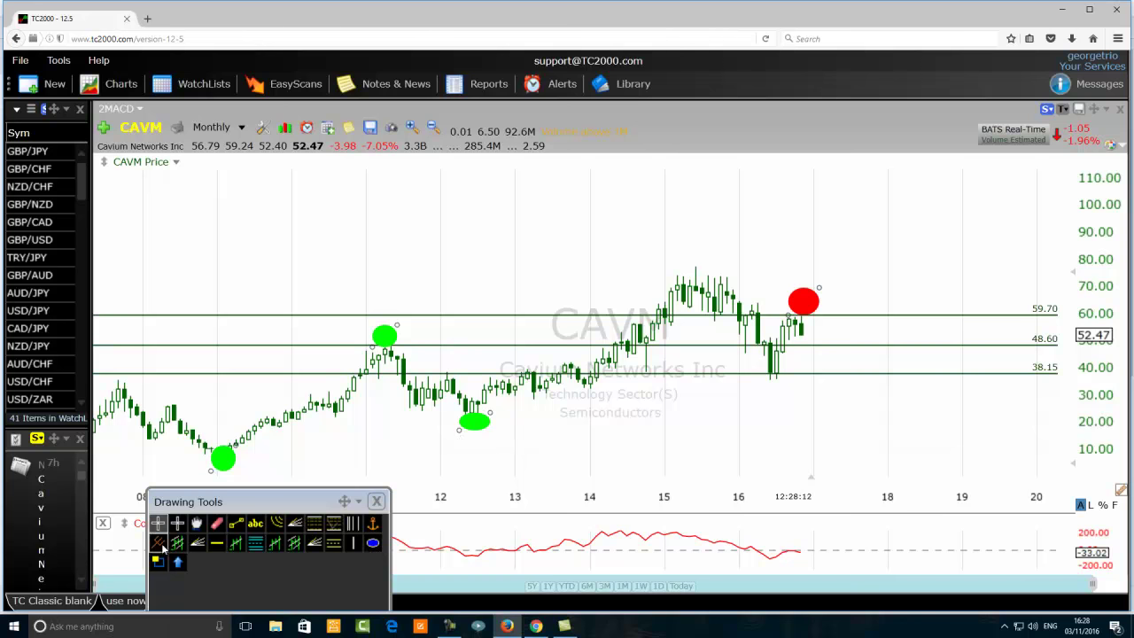
click(158, 542)
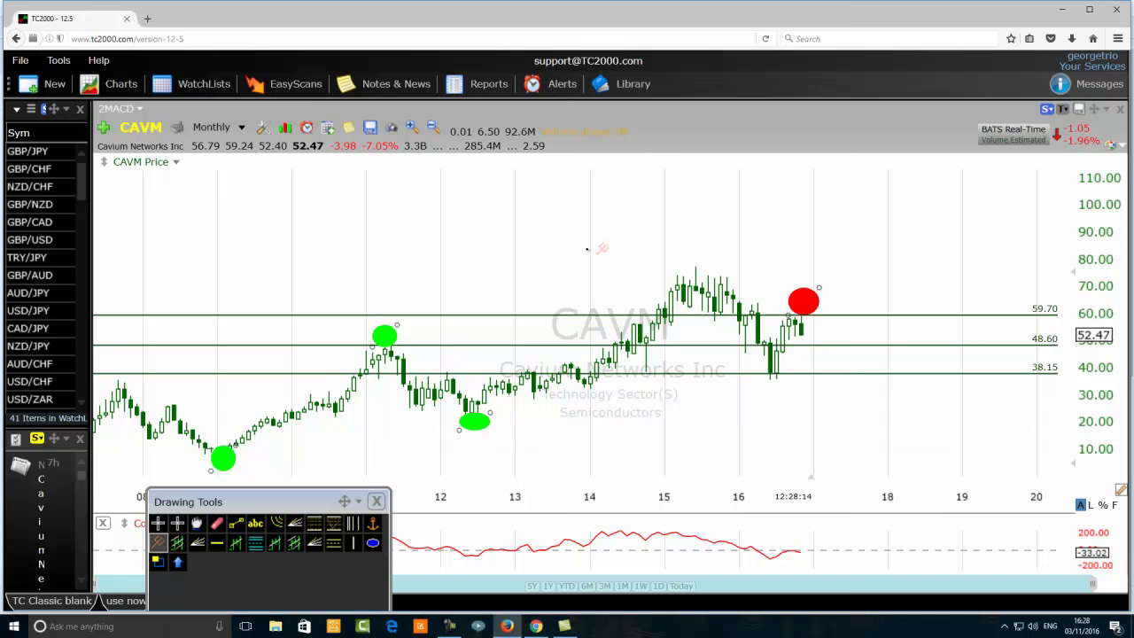
drag(577, 214, 577, 275)
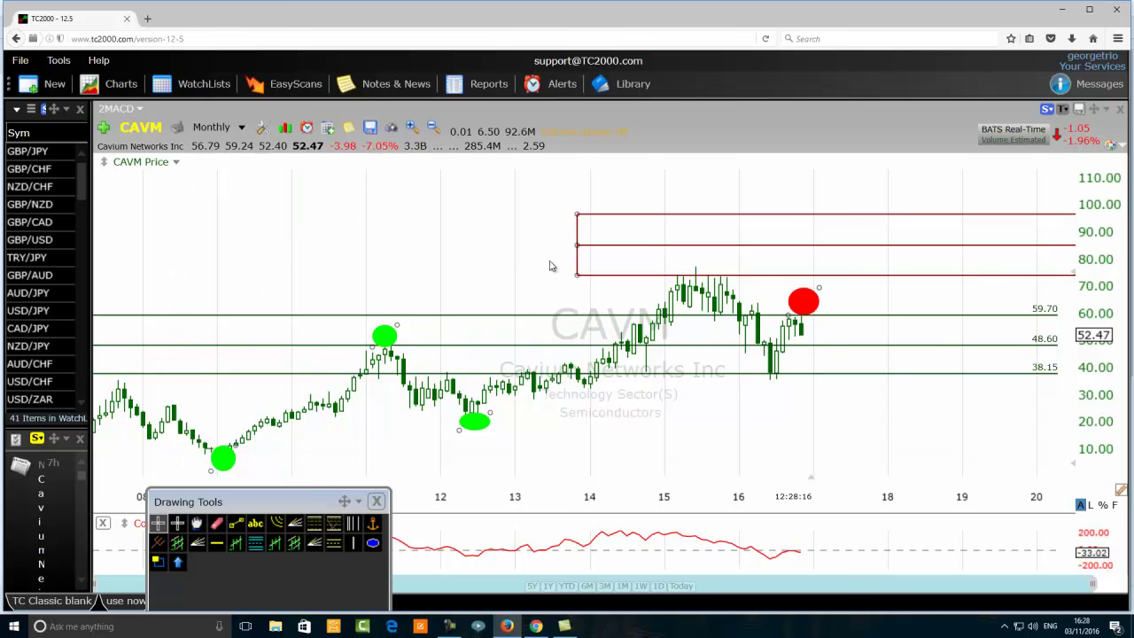
Anchor the red pitchfork's three points on the 2009 low, 2011 high and 2012 low ellipses
drag(577, 246, 223, 460)
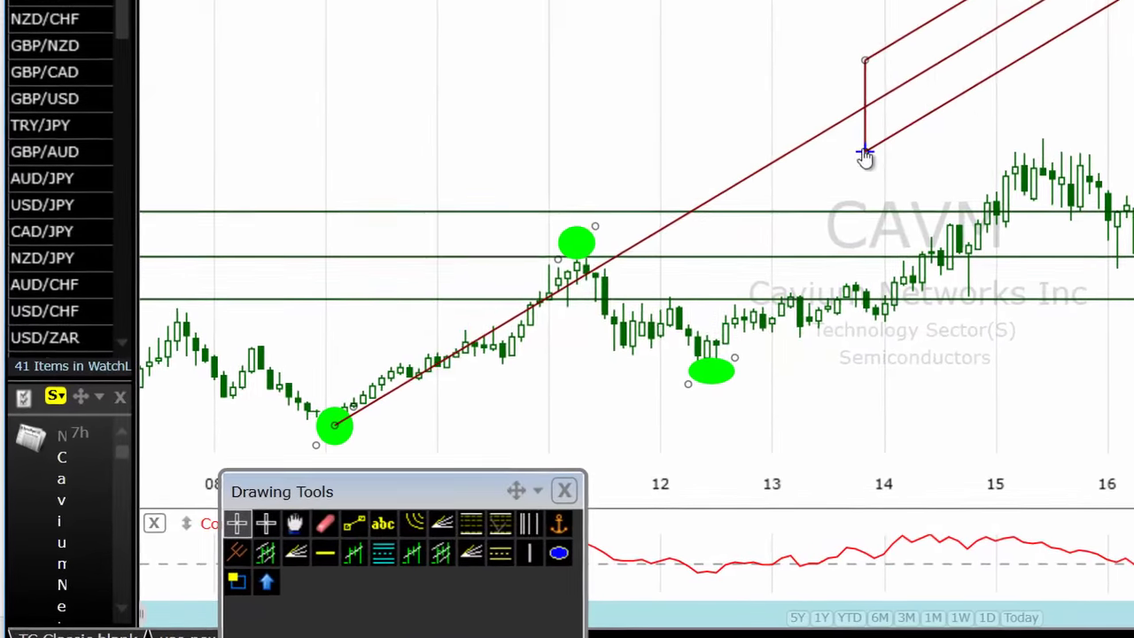
drag(865, 156, 709, 362)
drag(865, 64, 577, 259)
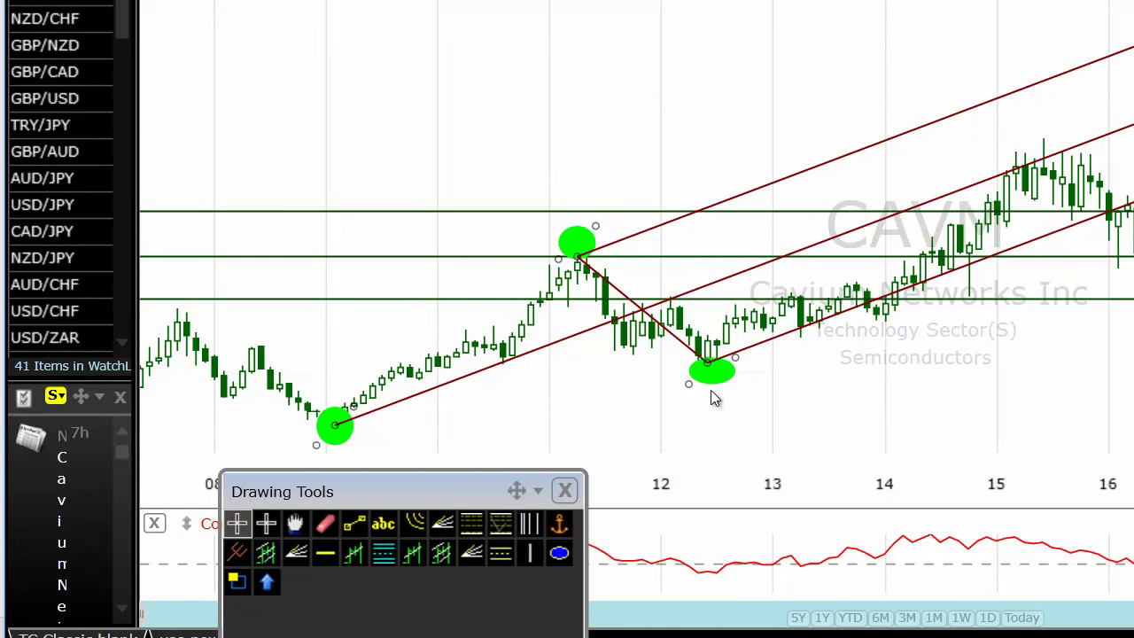
drag(711, 376, 736, 399)
click(699, 378)
drag(664, 405, 710, 386)
click(688, 398)
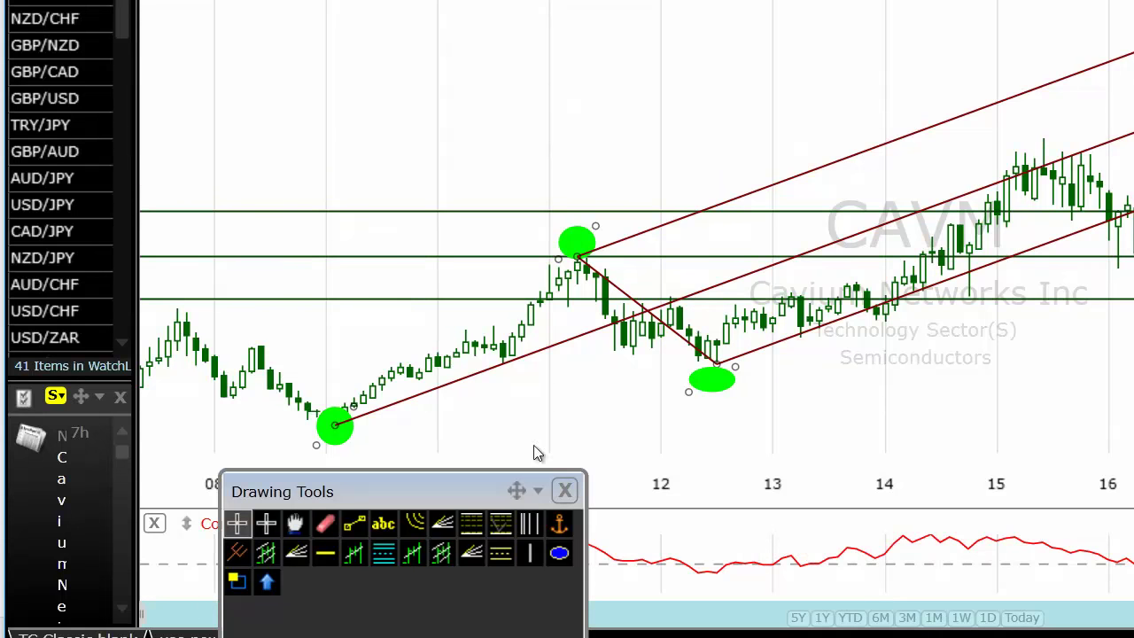
Draw a blue trend line dropping from the channel toward month 16
click(355, 523)
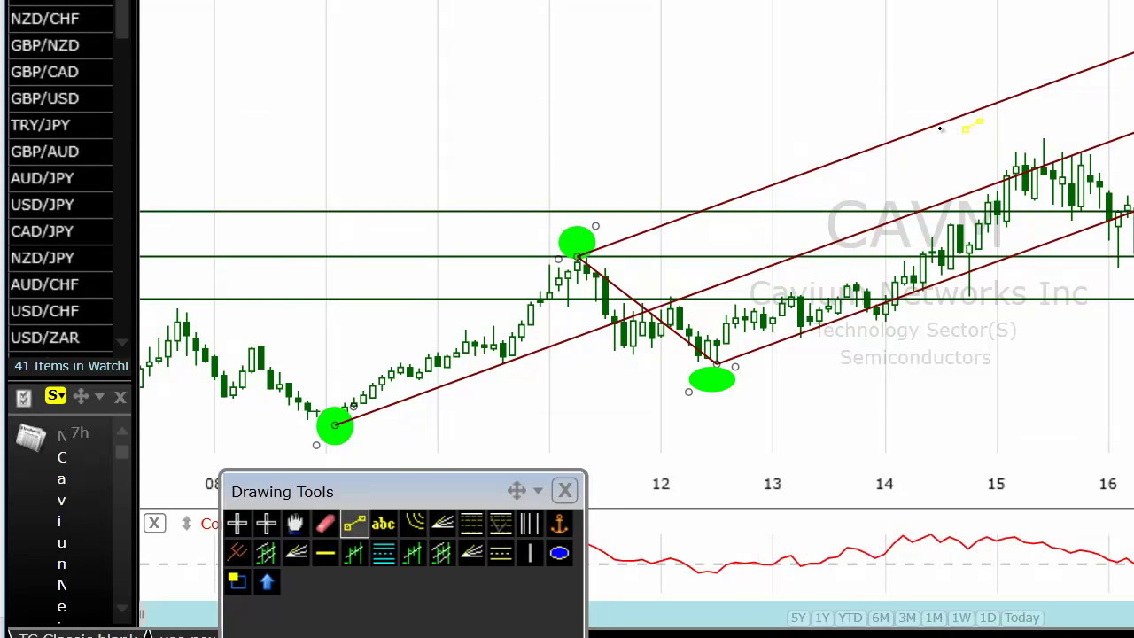
drag(923, 128, 1005, 261)
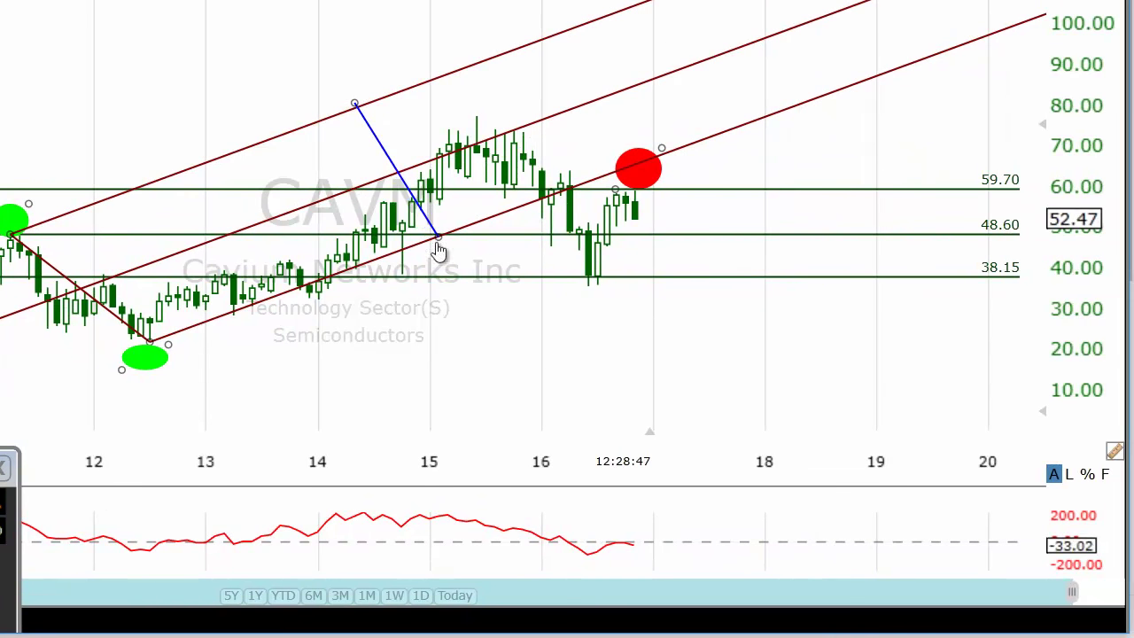
drag(378, 145, 546, 252)
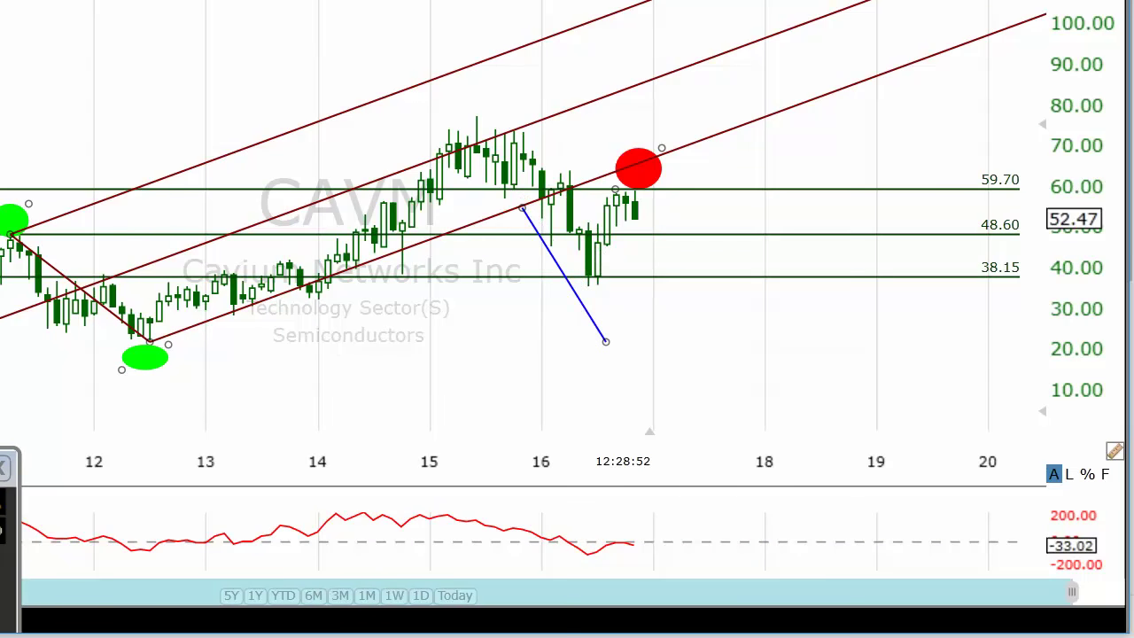